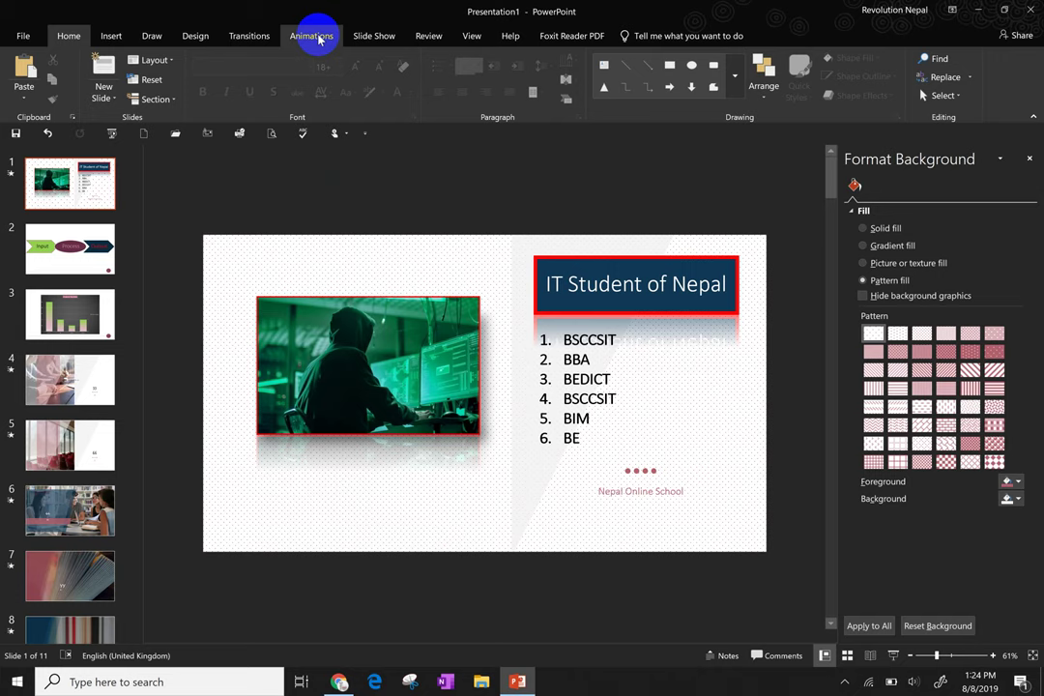
# Step: Give the hooded-figure picture on slide 1 a Float In entrance
pyautogui.click(311, 37)
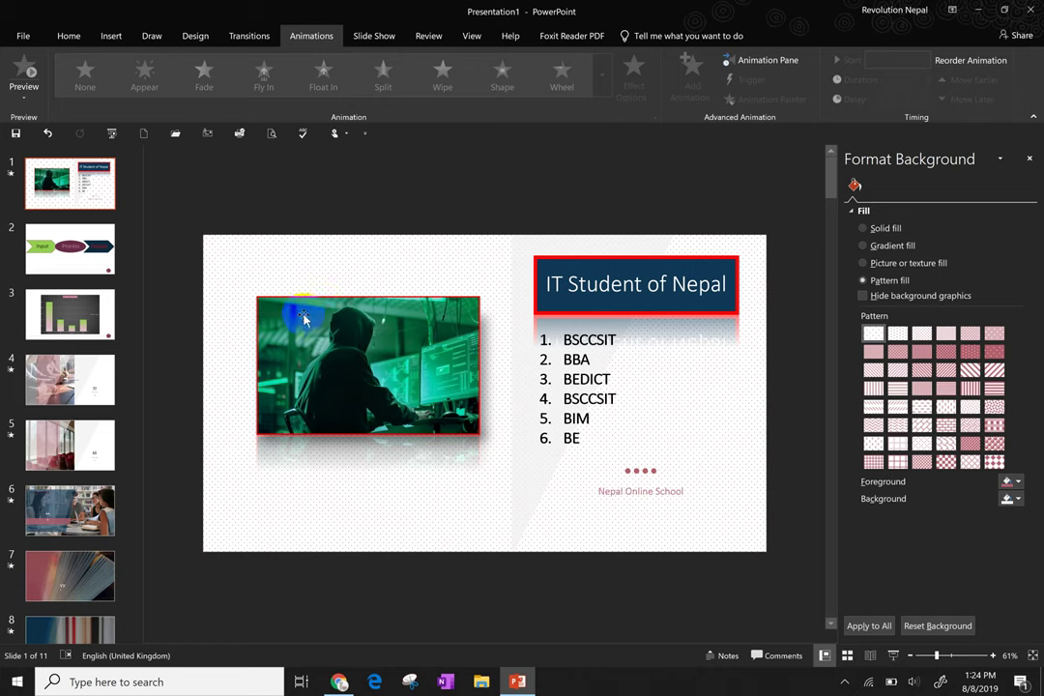
pyautogui.click(277, 346)
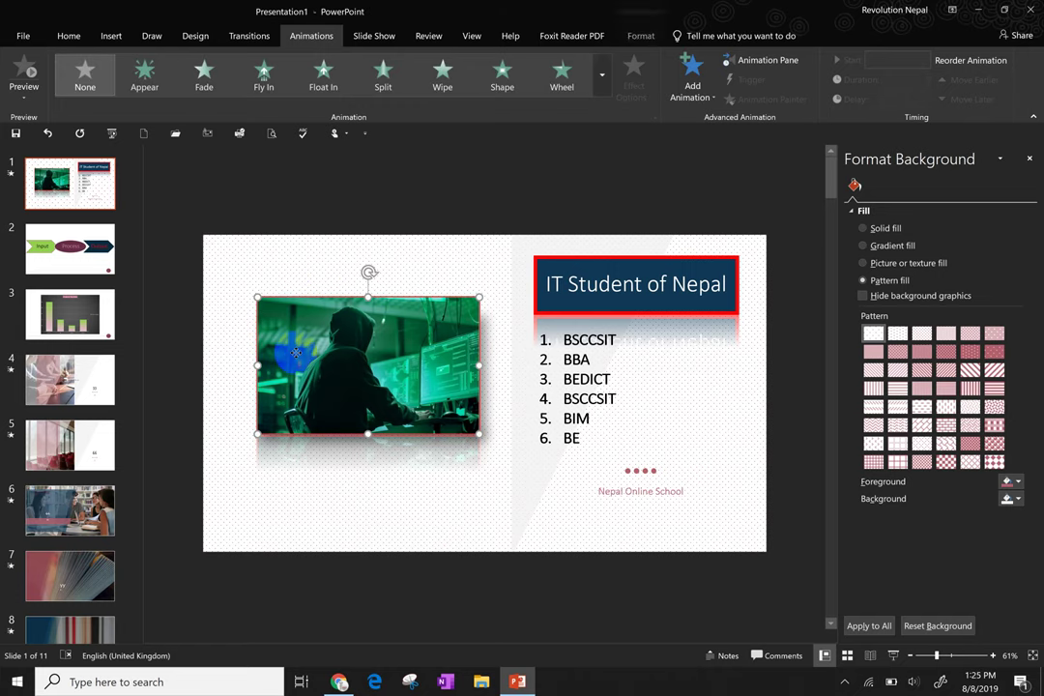
pyautogui.click(433, 324)
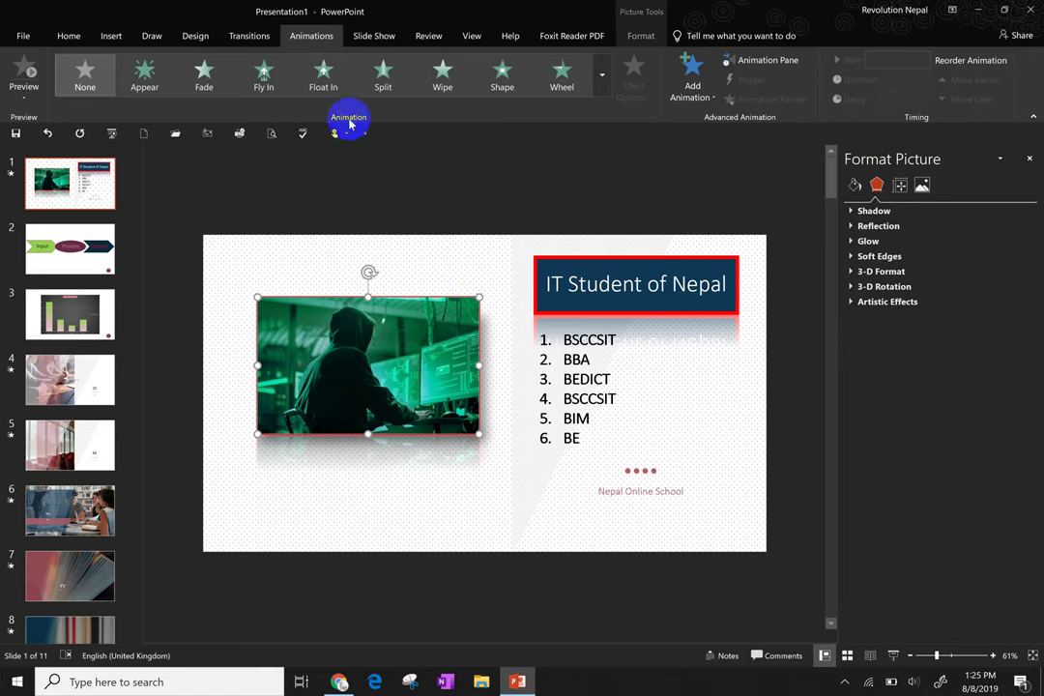
pyautogui.click(323, 85)
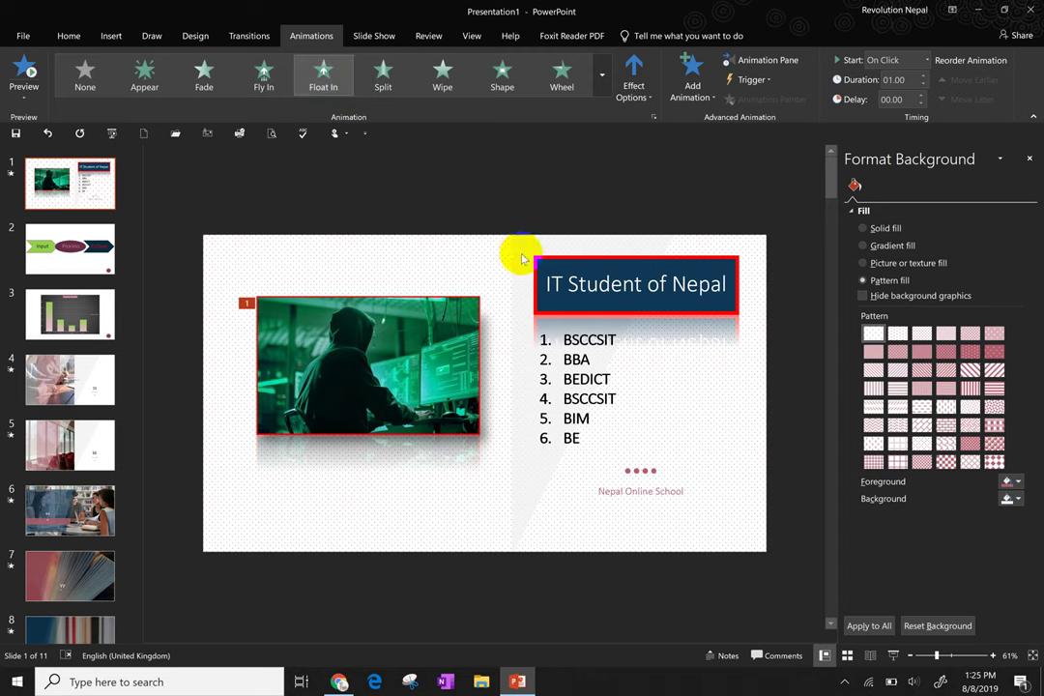
# Step: Apply a Wipe entrance to the title and a Wheel entrance to the numbered course list
pyautogui.click(570, 287)
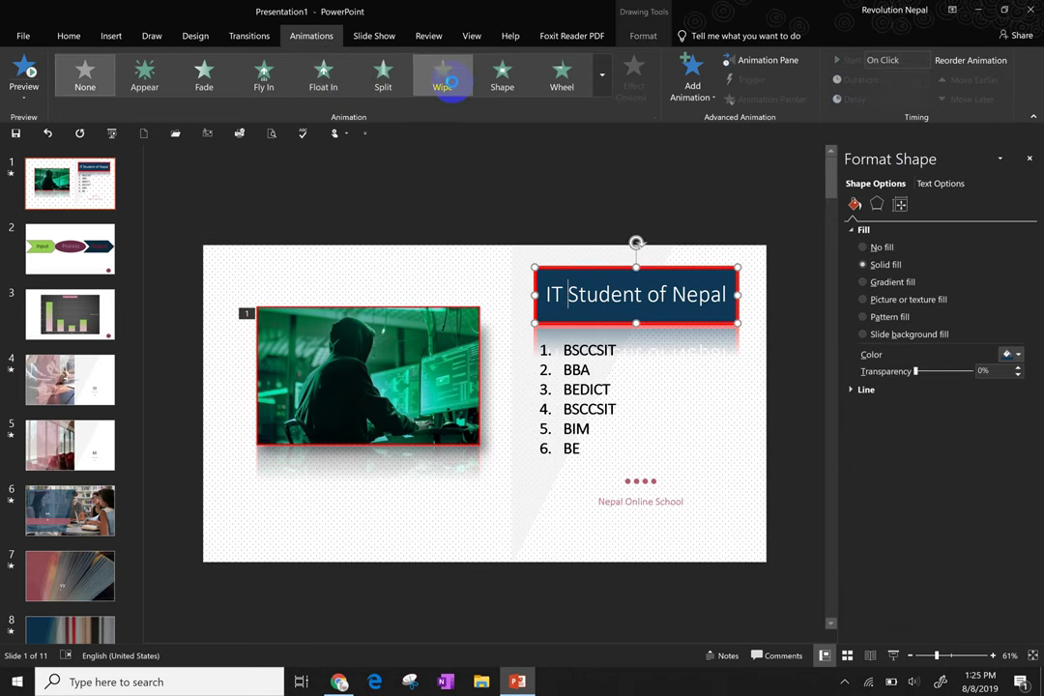
pyautogui.click(442, 76)
pyautogui.click(705, 367)
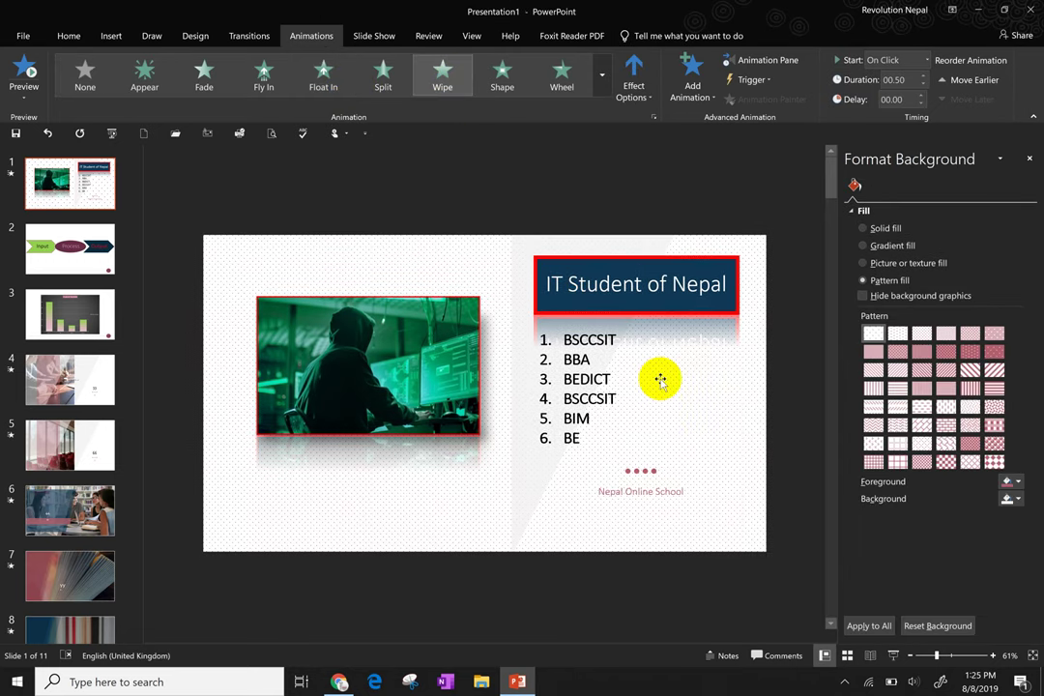
pyautogui.click(562, 79)
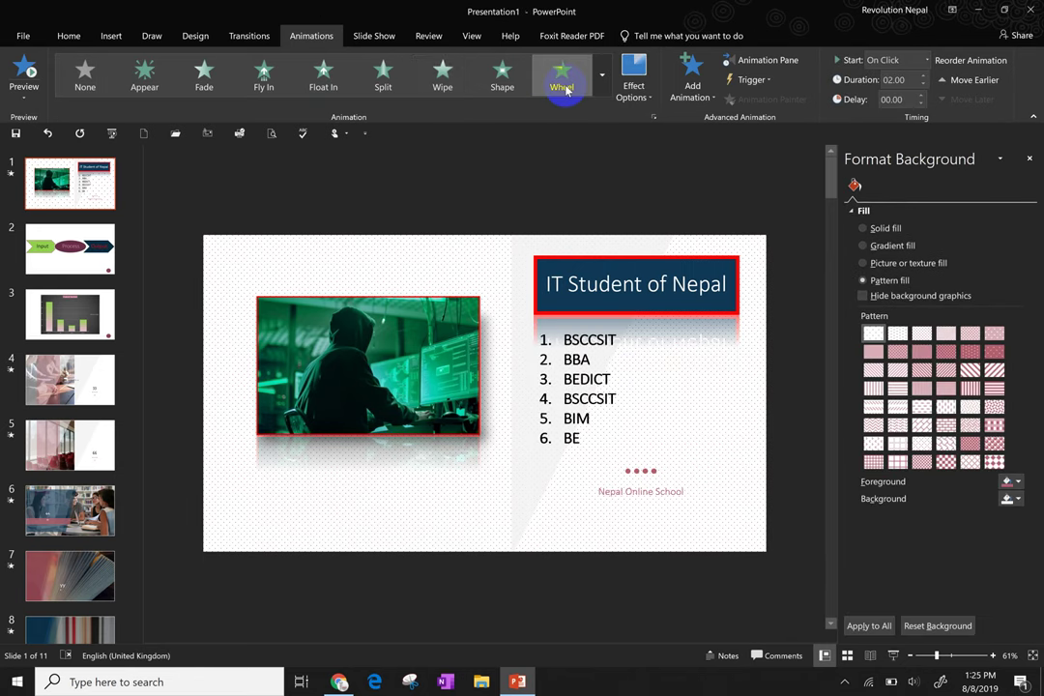
# Step: Check the animation order numbers 1 to 3 and close the Format Background panel
pyautogui.click(510, 163)
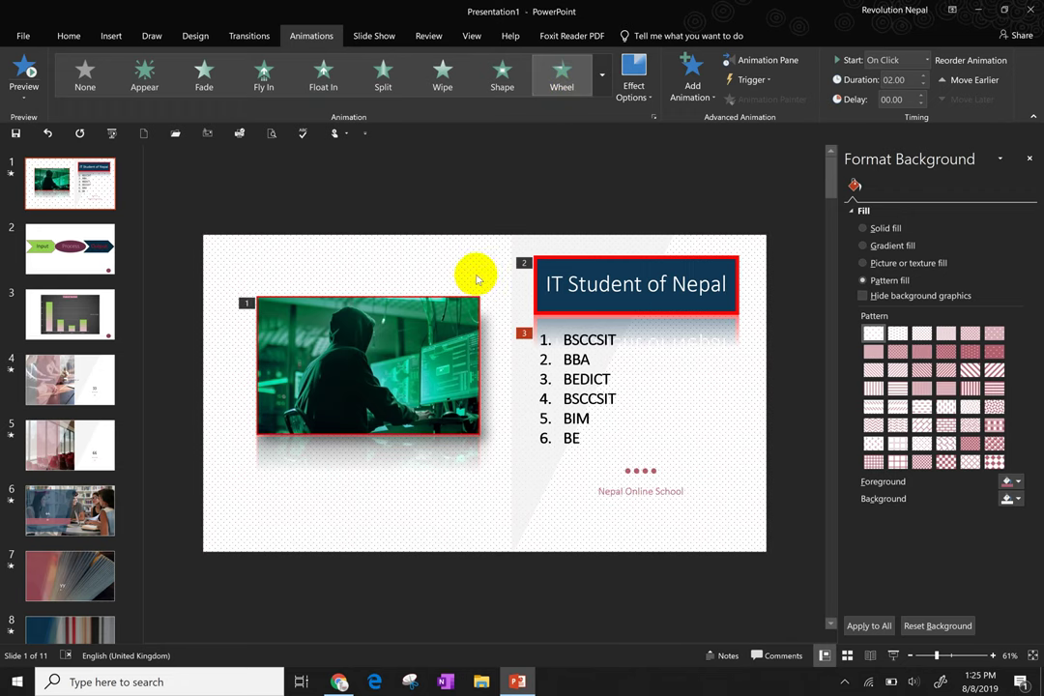
pyautogui.click(248, 306)
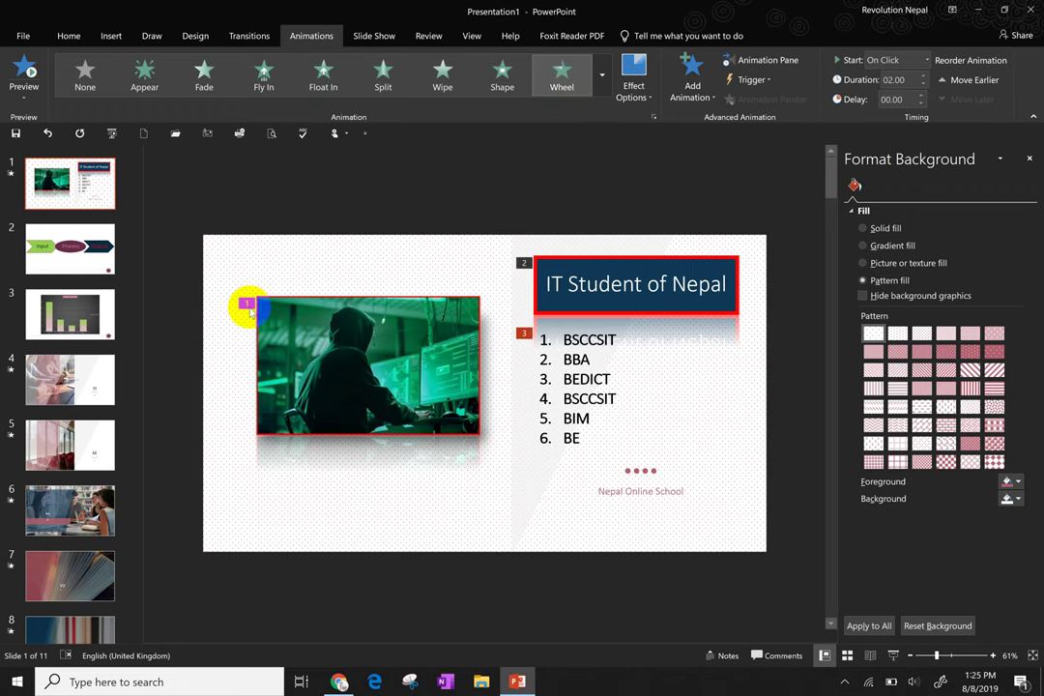
pyautogui.click(521, 338)
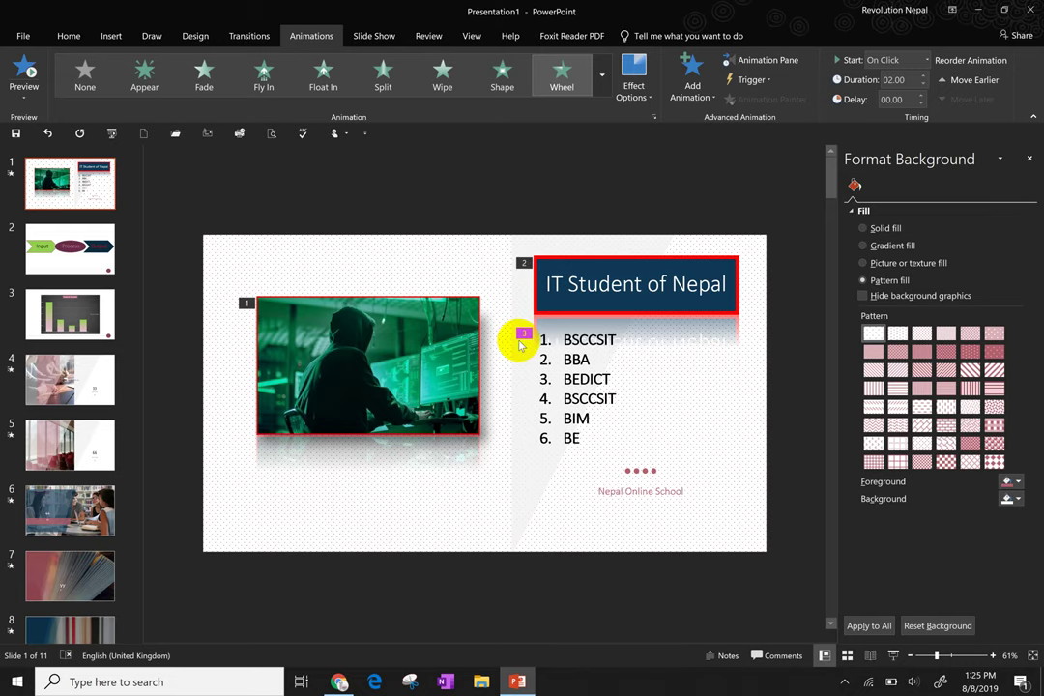
pyautogui.click(1028, 159)
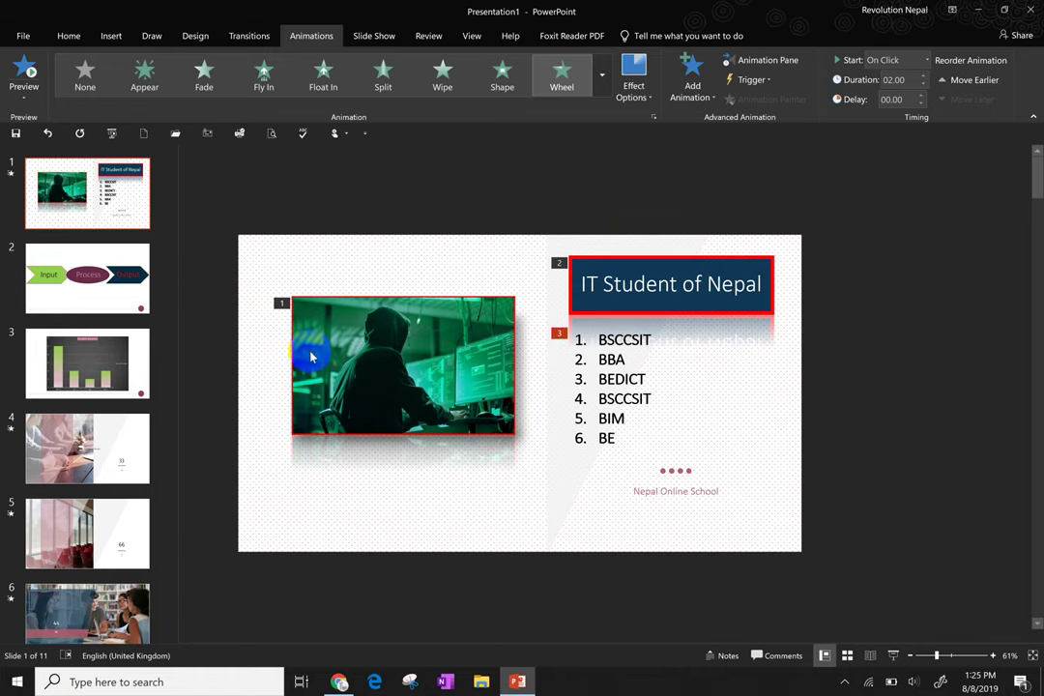
# Step: Open the Animation Pane and select only the picture placeholder's animation entry
pyautogui.click(760, 61)
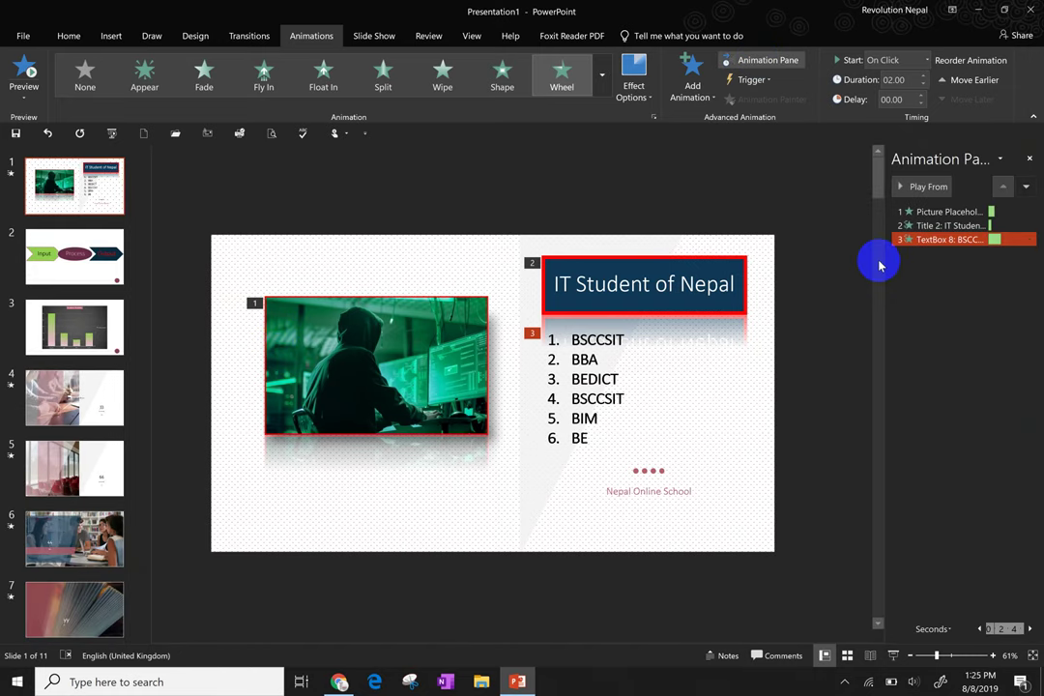
pyautogui.keyDown('ctrl'); pyautogui.click(918, 212); pyautogui.keyUp('ctrl')
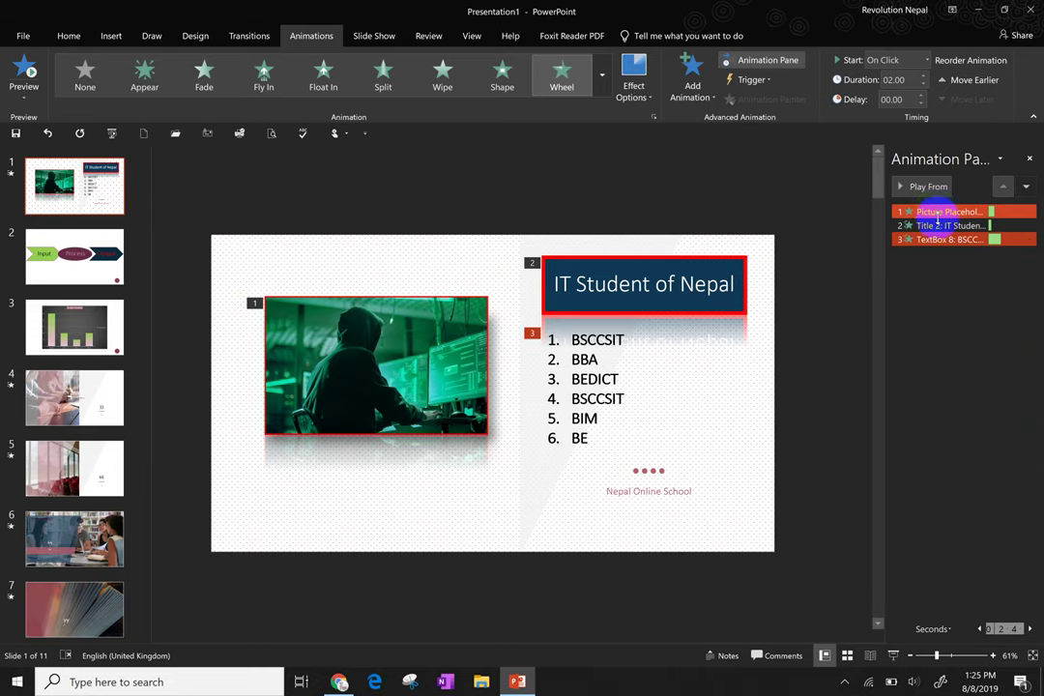
pyautogui.click(937, 215)
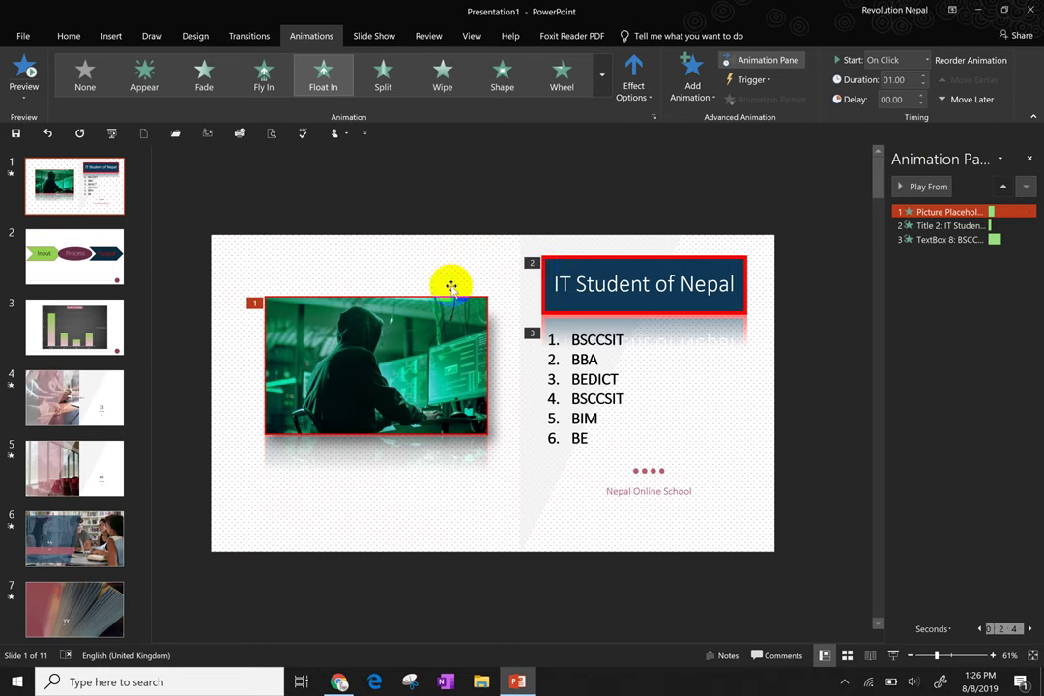
# Step: Change the picture's entrance to Split and choose a split direction
pyautogui.click(427, 319)
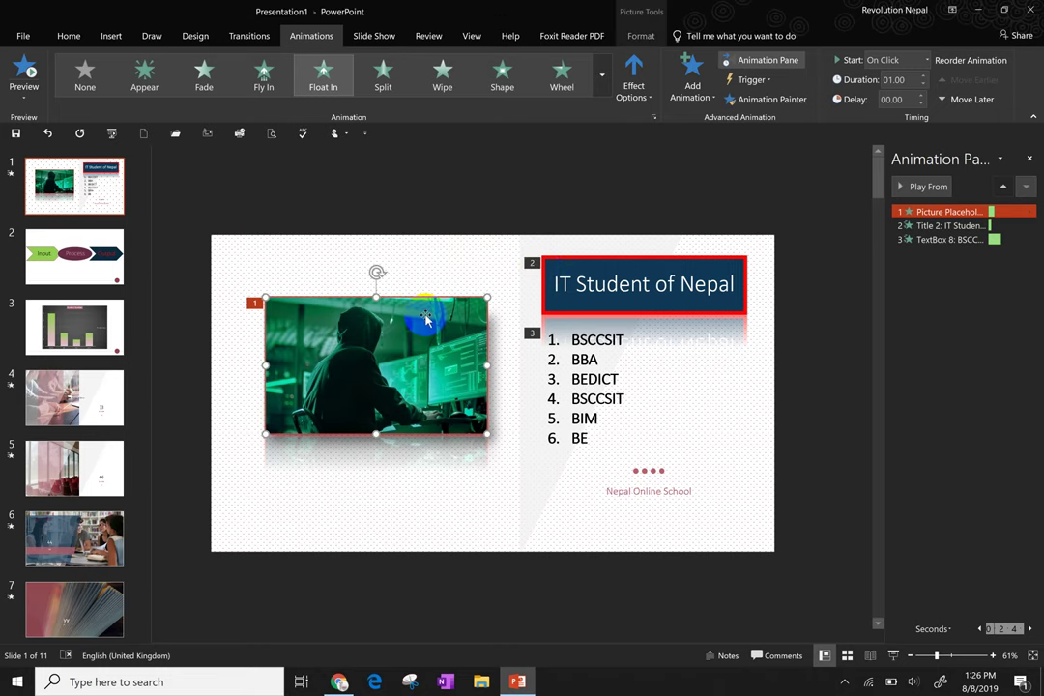
pyautogui.click(383, 75)
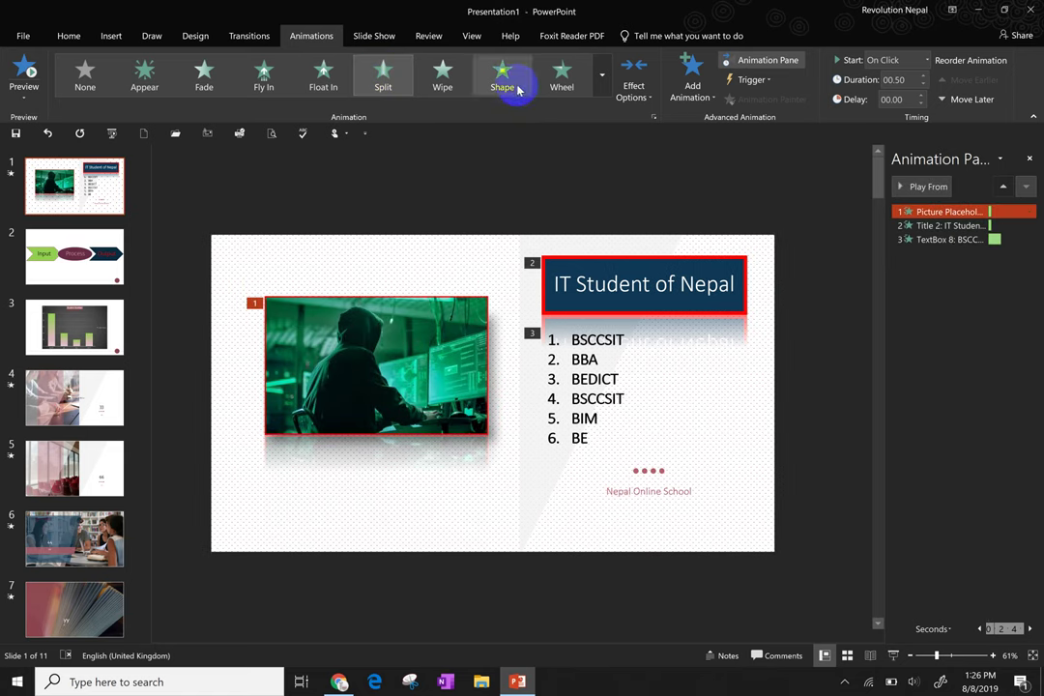
pyautogui.click(638, 99)
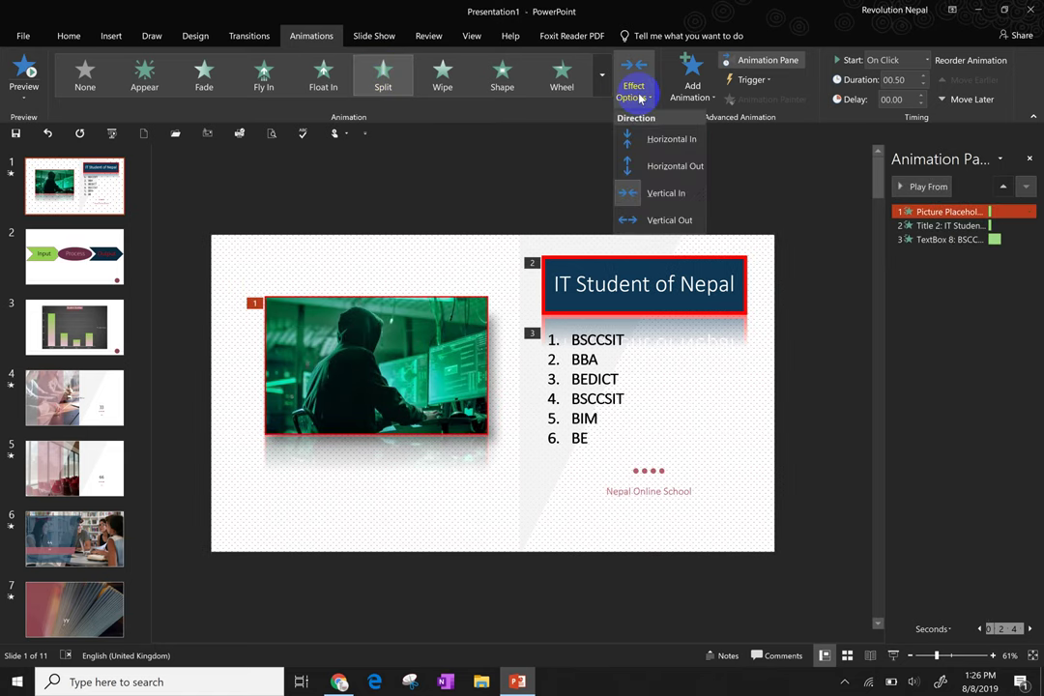
pyautogui.click(641, 162)
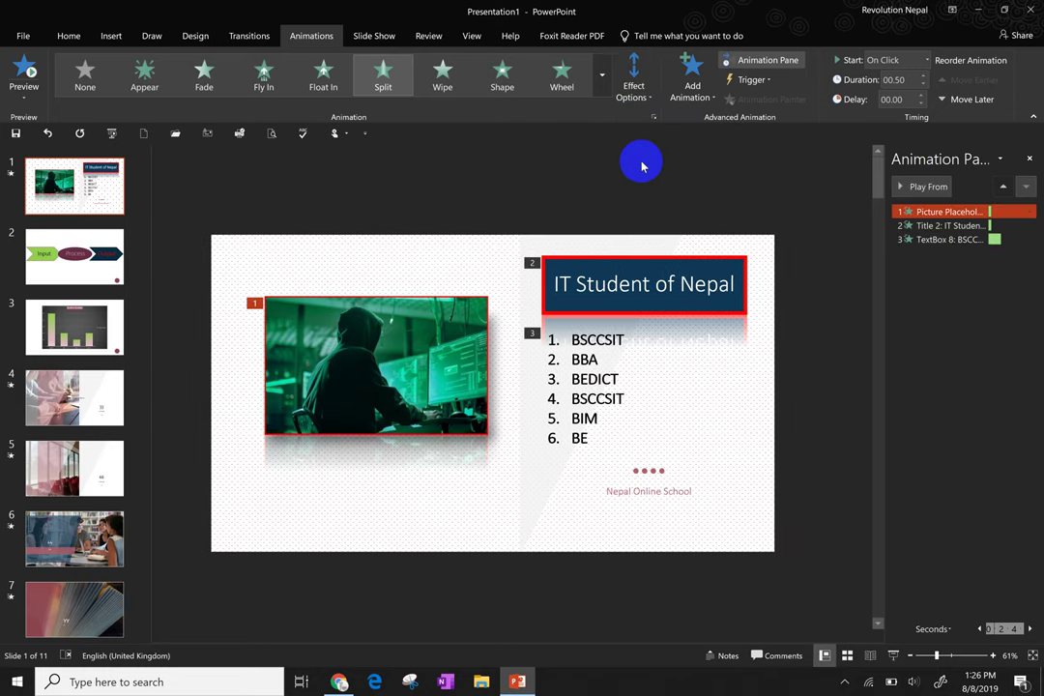
# Step: Set the picture animation to start With Previous at 01.00 duration, then preview
pyautogui.click(874, 61)
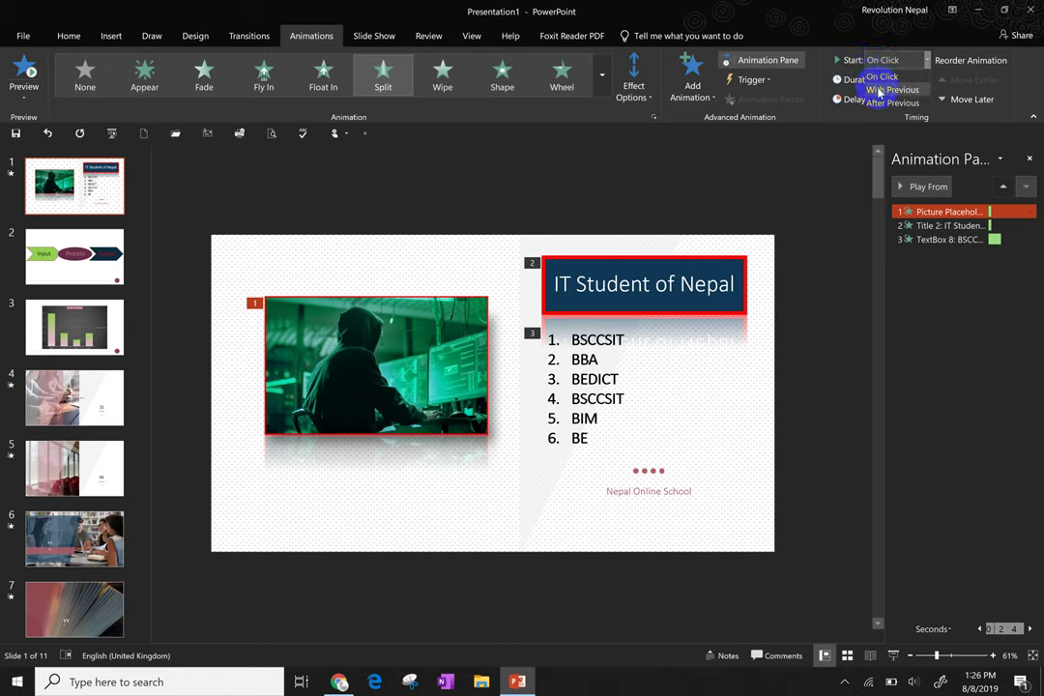
pyautogui.click(878, 89)
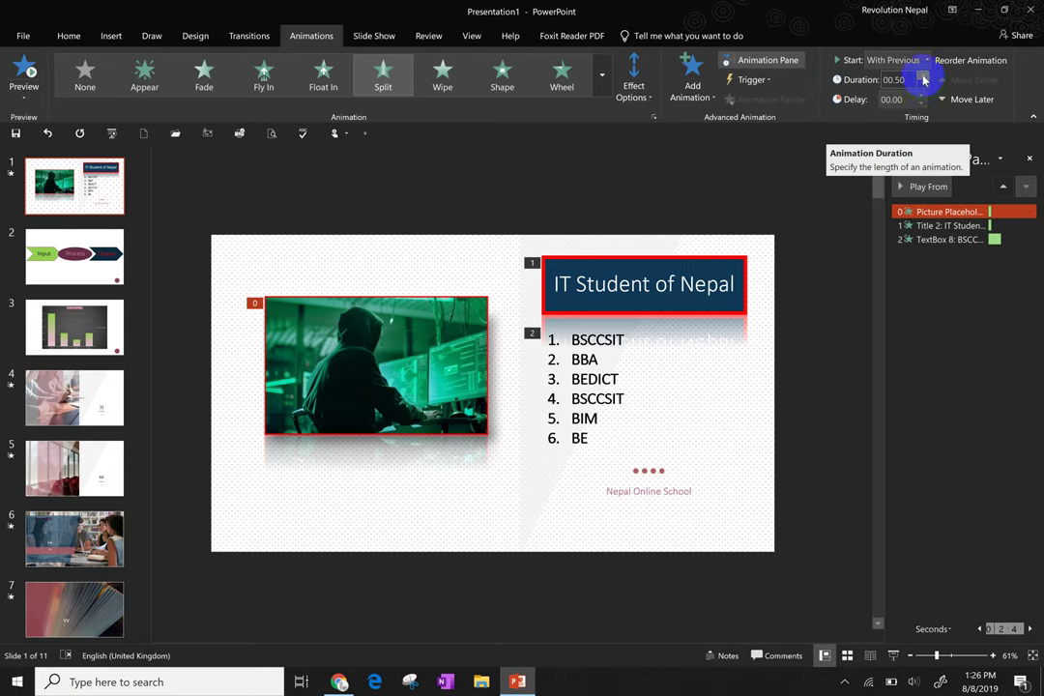
pyautogui.click(923, 77)
pyautogui.click(923, 77)
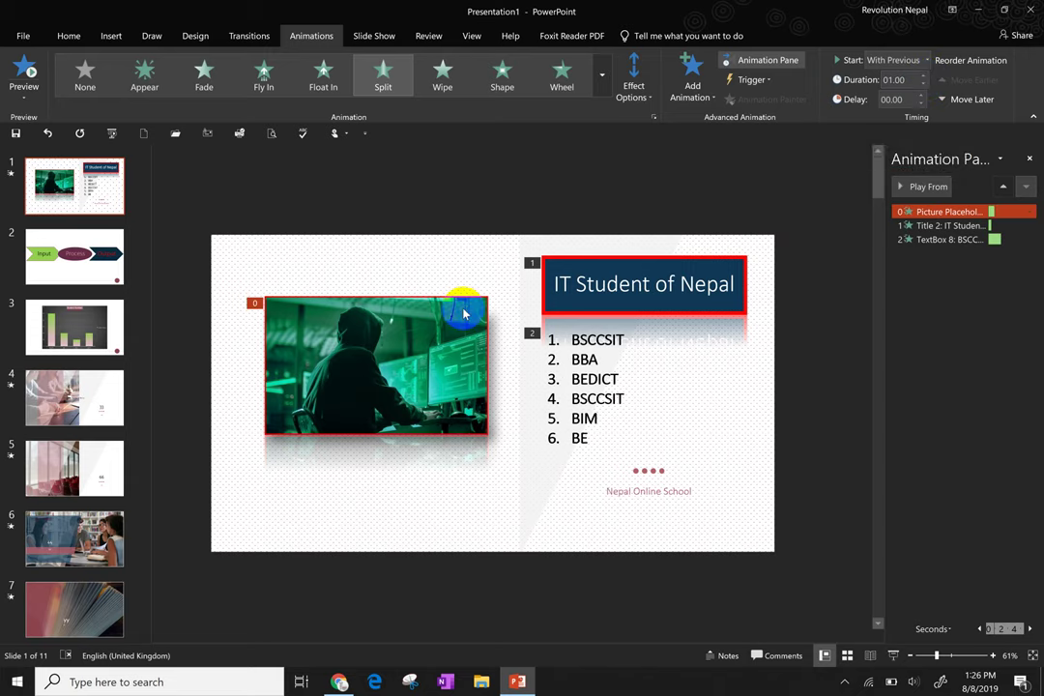
pyautogui.click(375, 364)
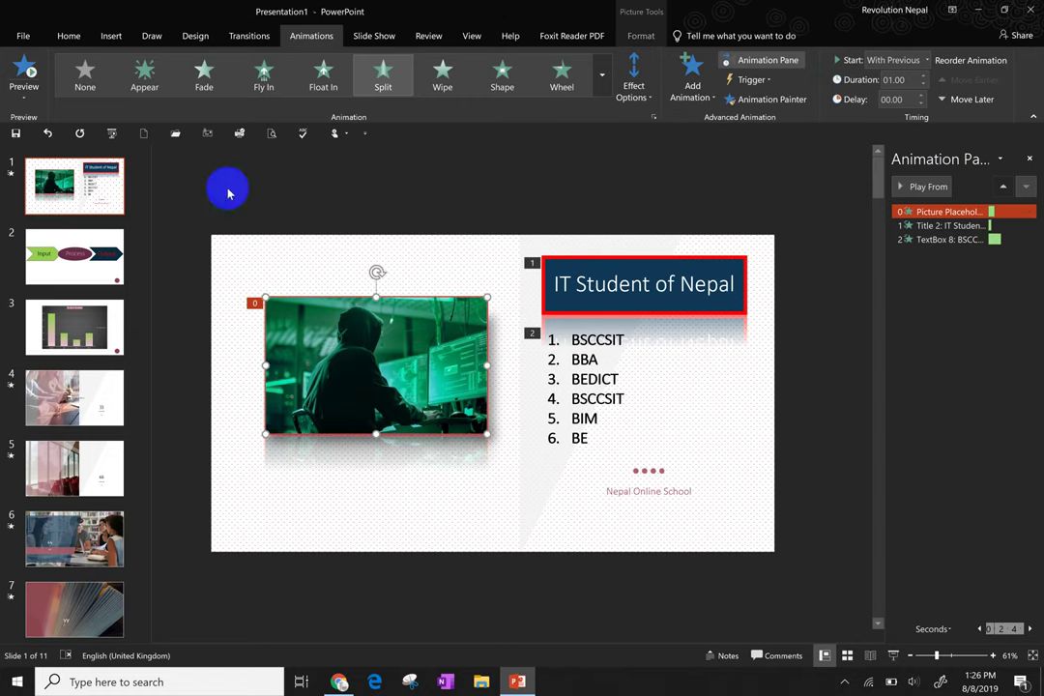
pyautogui.click(26, 68)
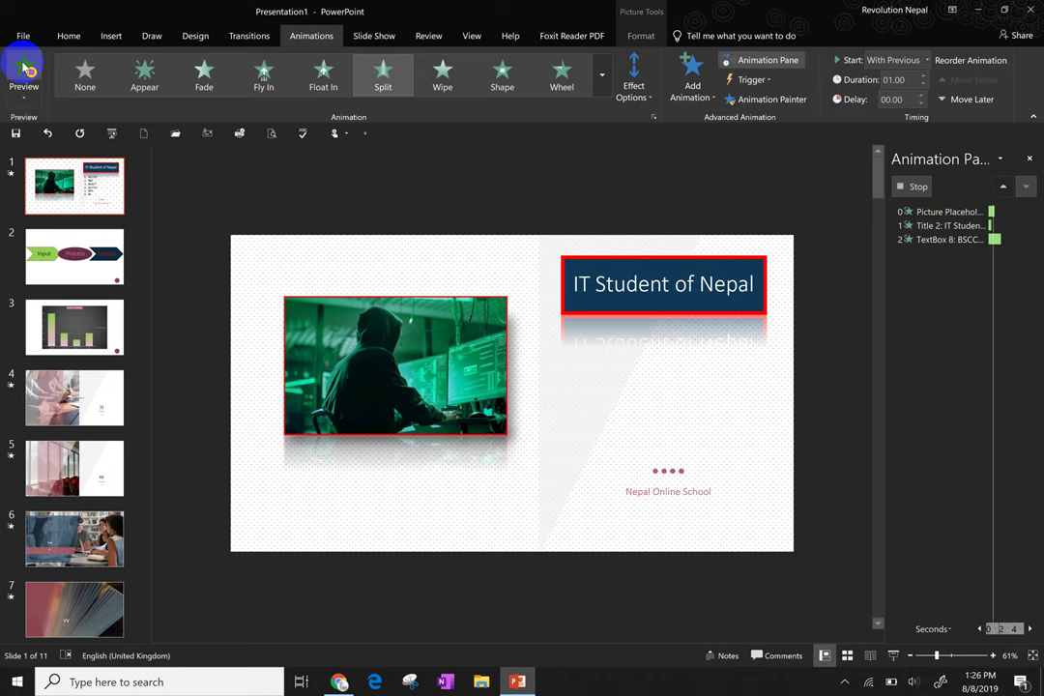
# Step: Lower the course list's Wheel duration to 00.25 and preview slide 1's animations
pyautogui.click(268, 189)
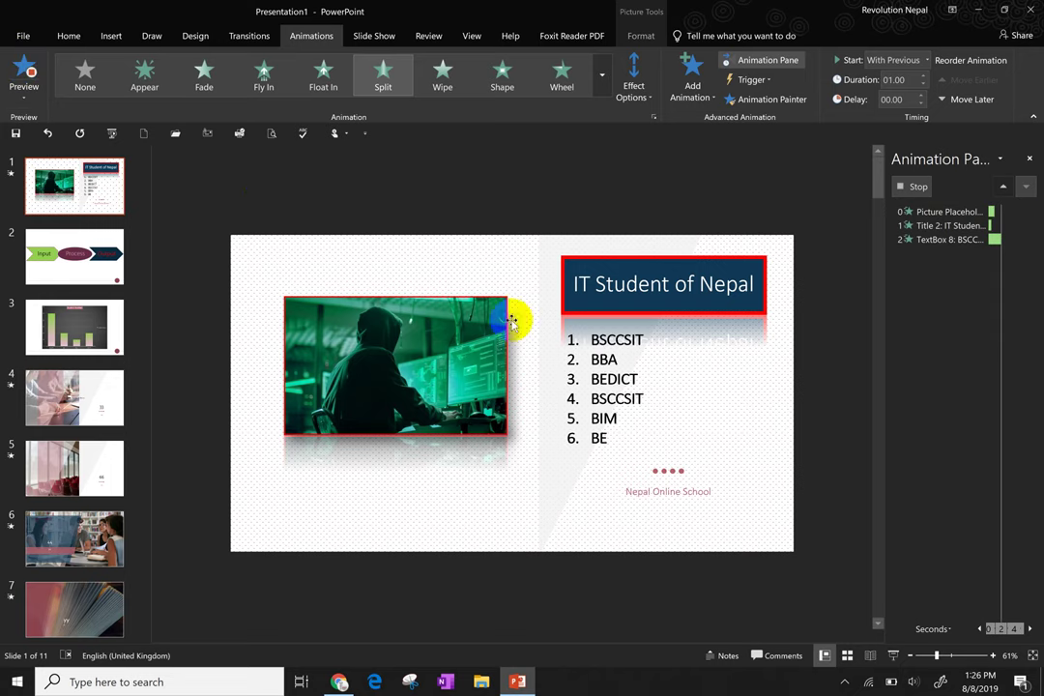
pyautogui.click(618, 372)
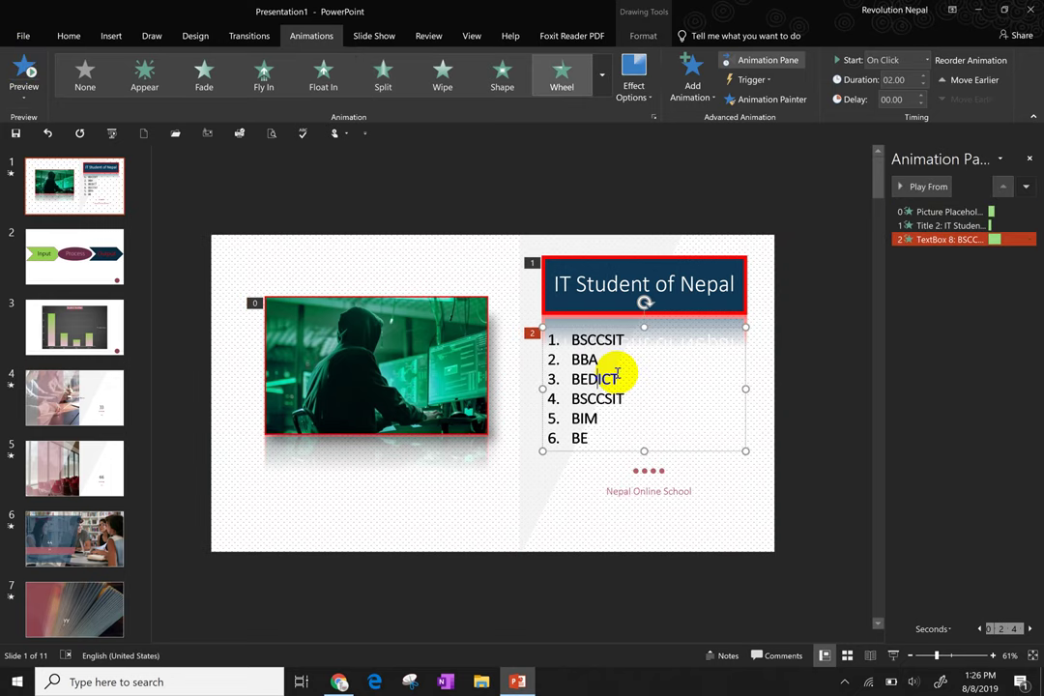
pyautogui.click(922, 86)
pyautogui.click(923, 86)
pyautogui.click(923, 86)
pyautogui.click(922, 85)
pyautogui.click(922, 86)
pyautogui.click(922, 86)
pyautogui.click(923, 86)
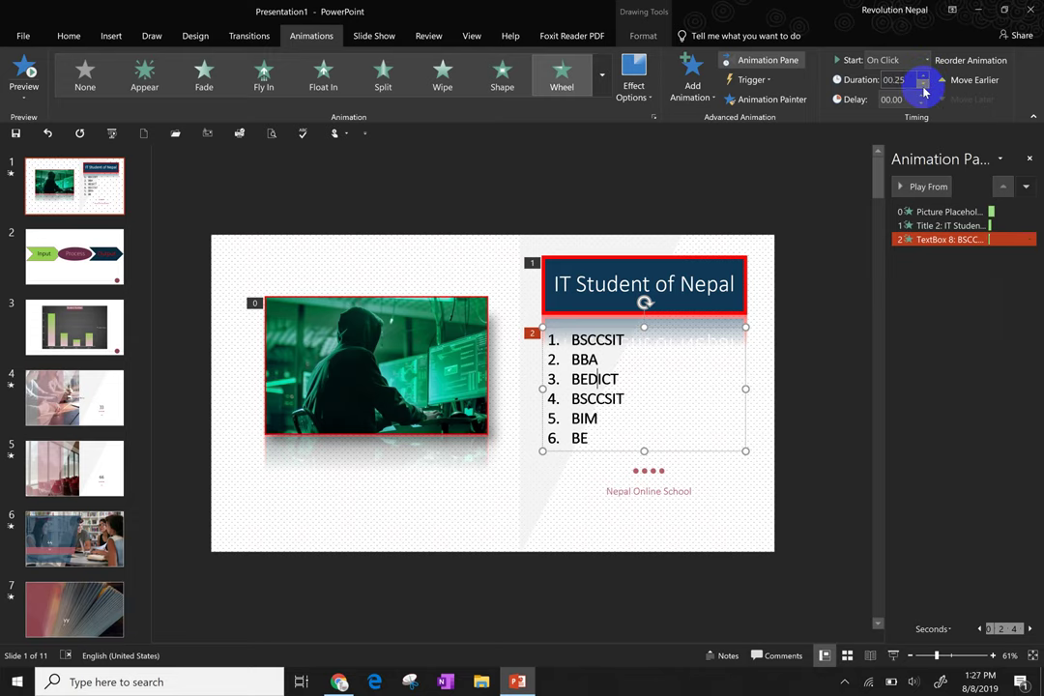
pyautogui.click(32, 73)
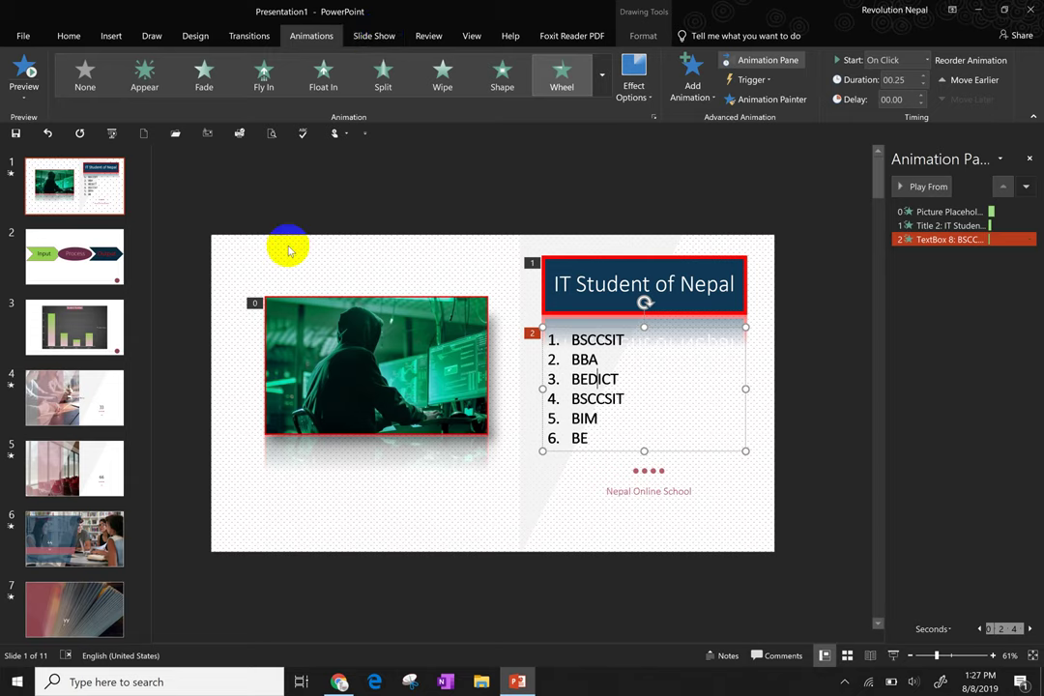
# Step: Apply a Swivel entrance to the Input–Process–Output SmartArt diagram on slide 2
pyautogui.click(78, 247)
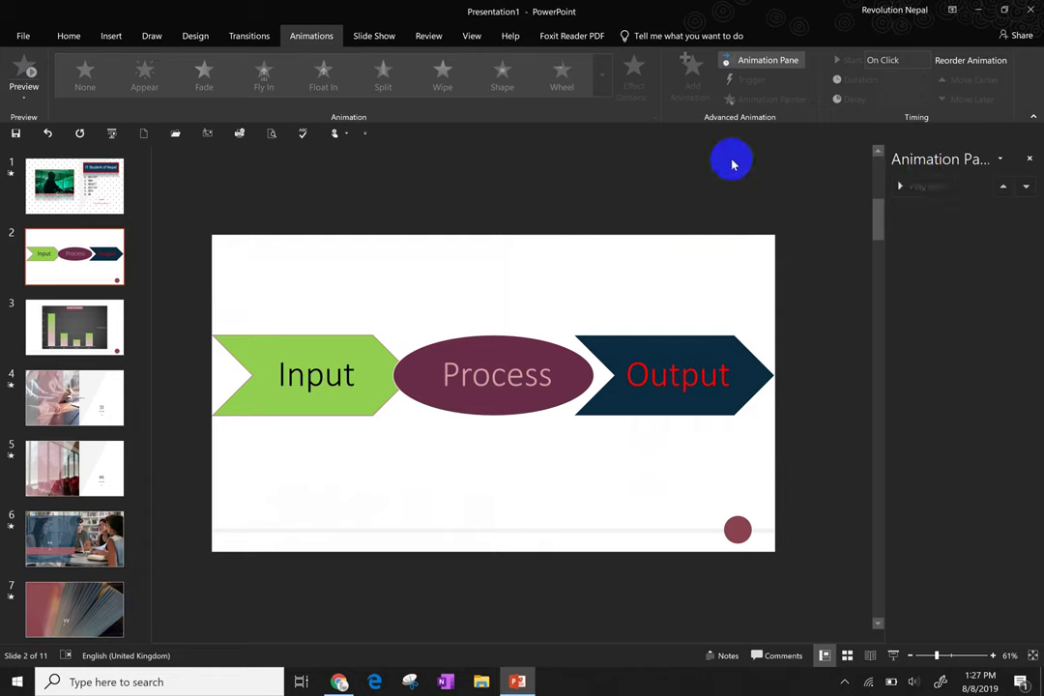
pyautogui.click(551, 348)
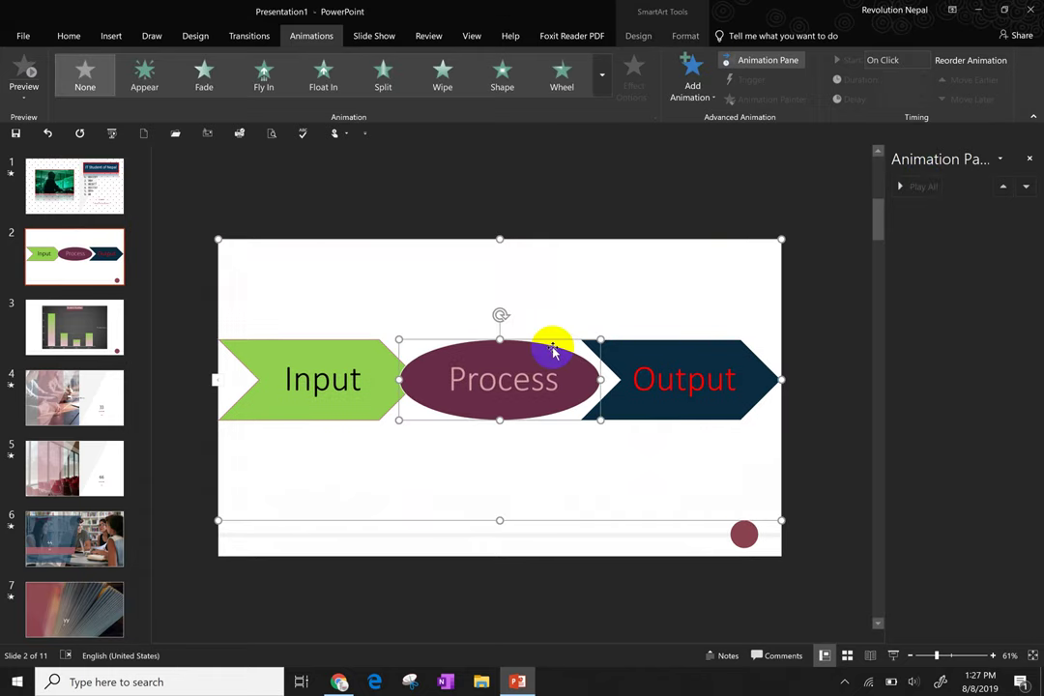
pyautogui.click(697, 99)
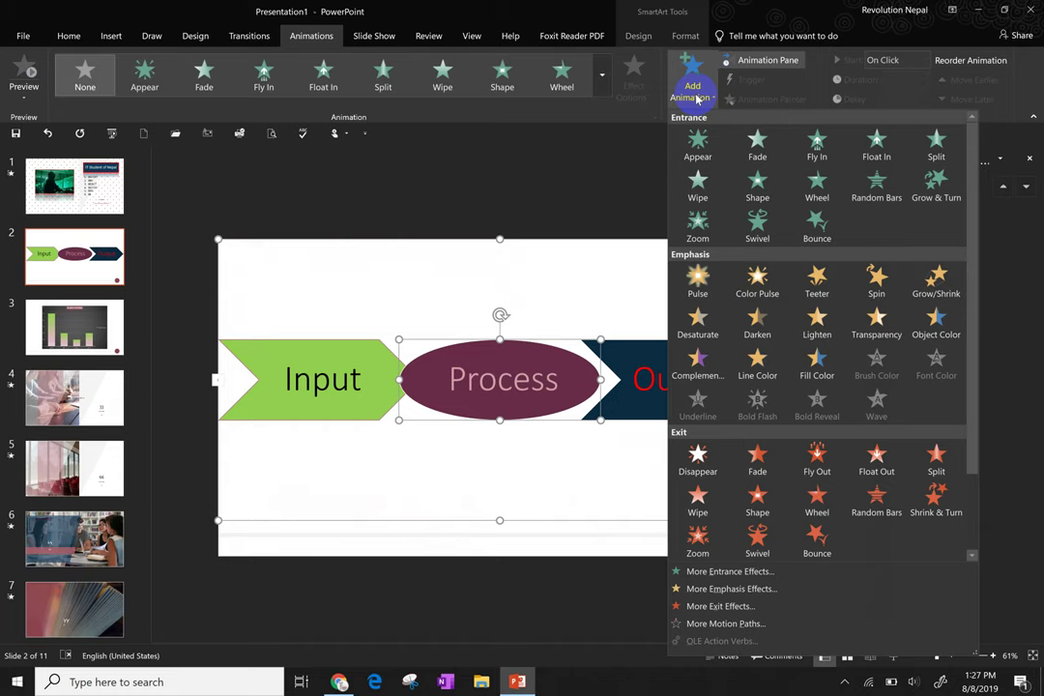
pyautogui.click(756, 231)
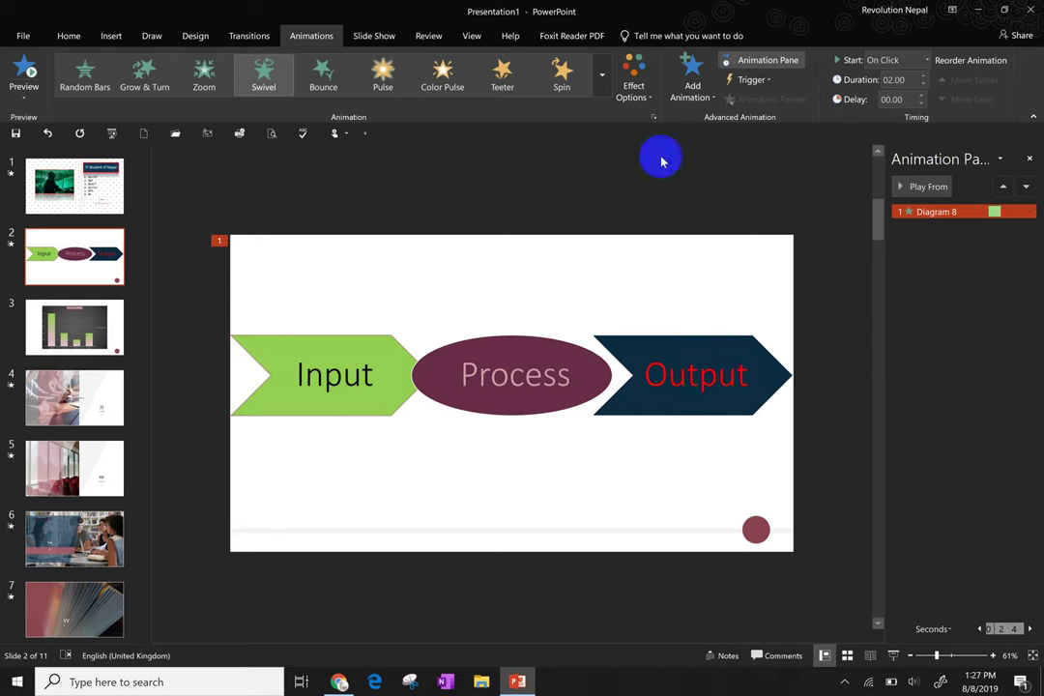
# Step: Add a Plus entrance to the diagram after previewing Blinds, Checkerboard, Diamond and Fly In
pyautogui.click(696, 101)
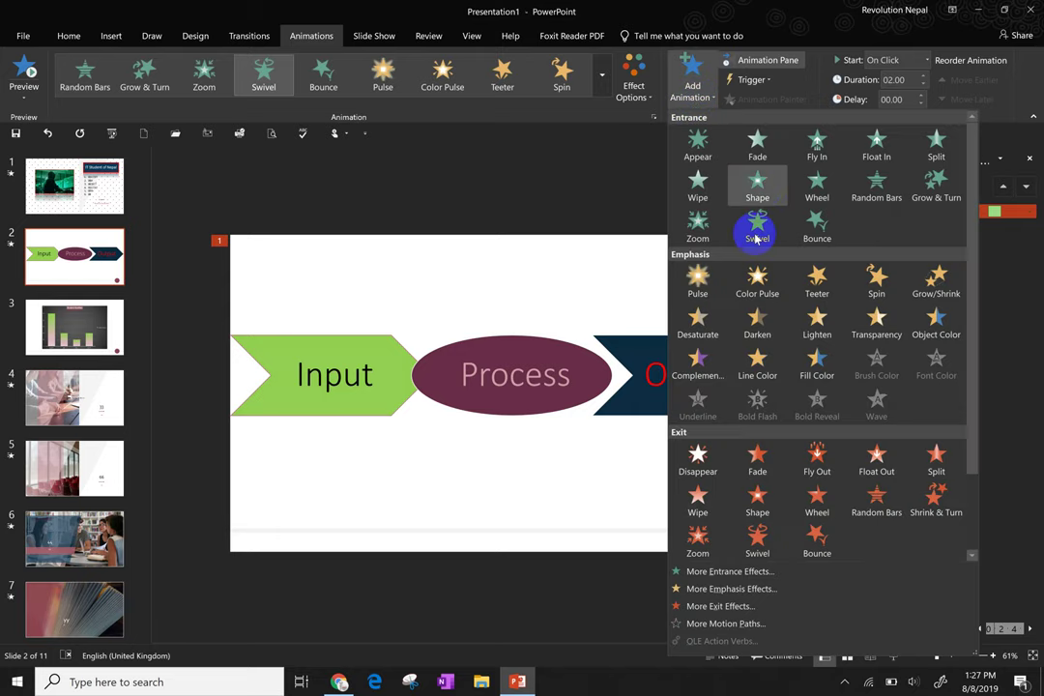
pyautogui.click(770, 579)
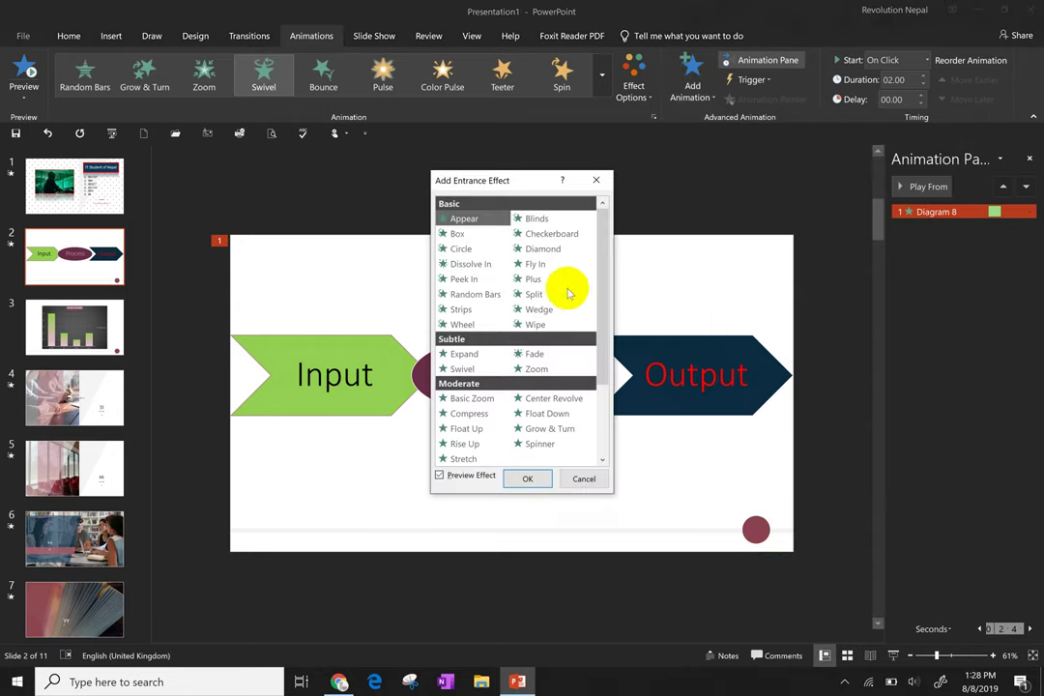
pyautogui.moveTo(603, 259)
pyautogui.mouseDown()
pyautogui.moveTo(591, 366)
pyautogui.moveTo(584, 248)
pyautogui.mouseUp()
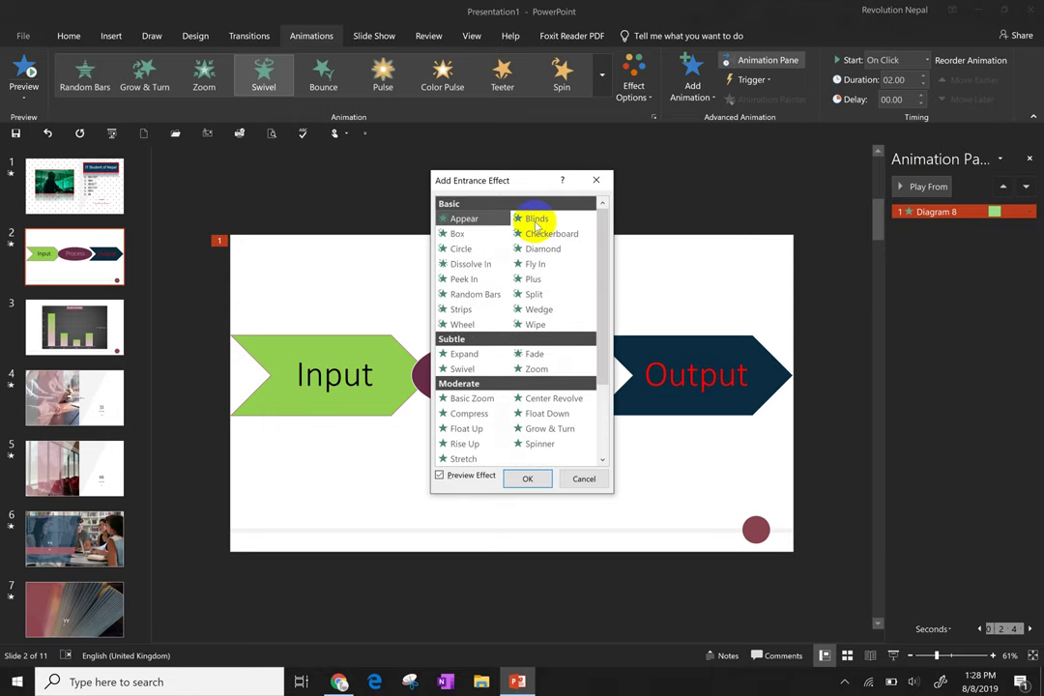
pyautogui.click(536, 220)
pyautogui.click(546, 234)
pyautogui.click(541, 250)
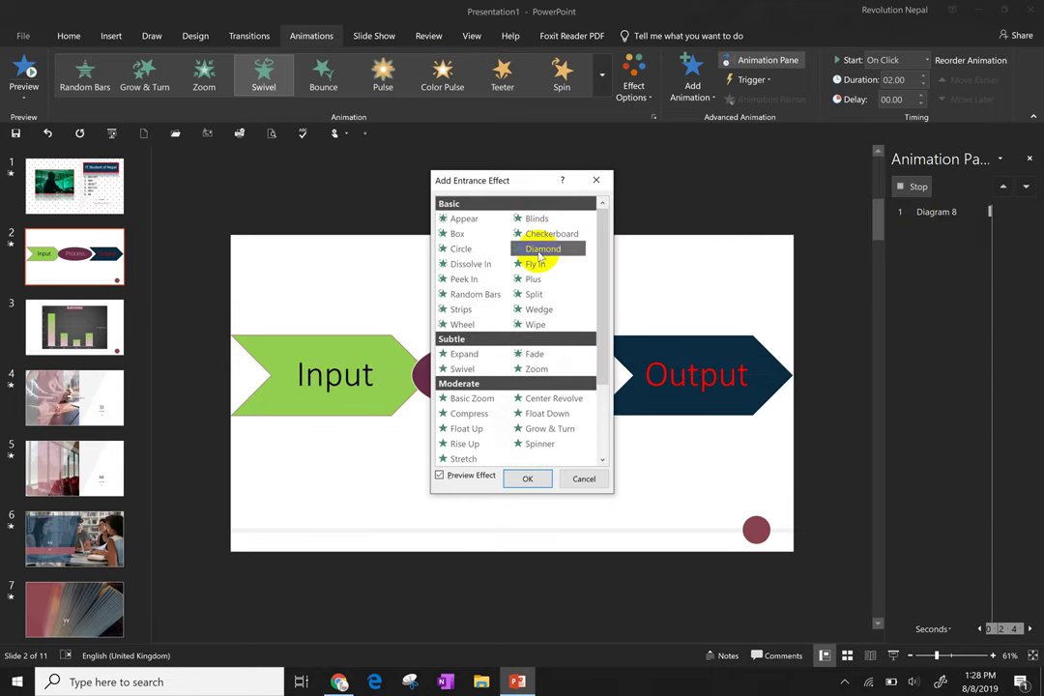
pyautogui.click(536, 264)
pyautogui.click(533, 280)
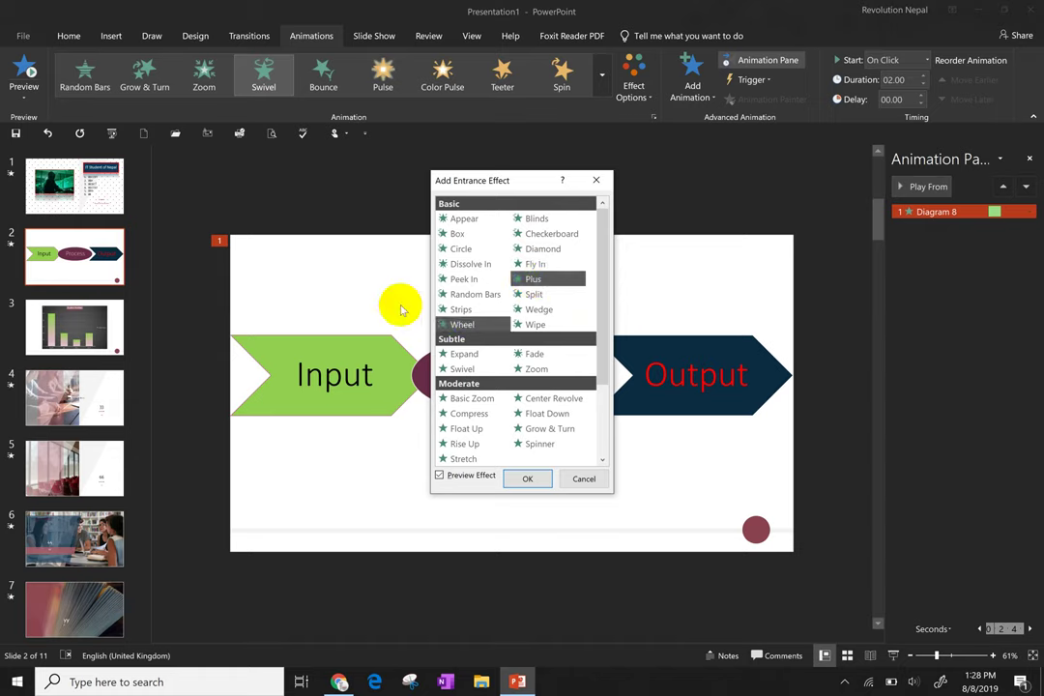
pyautogui.click(526, 478)
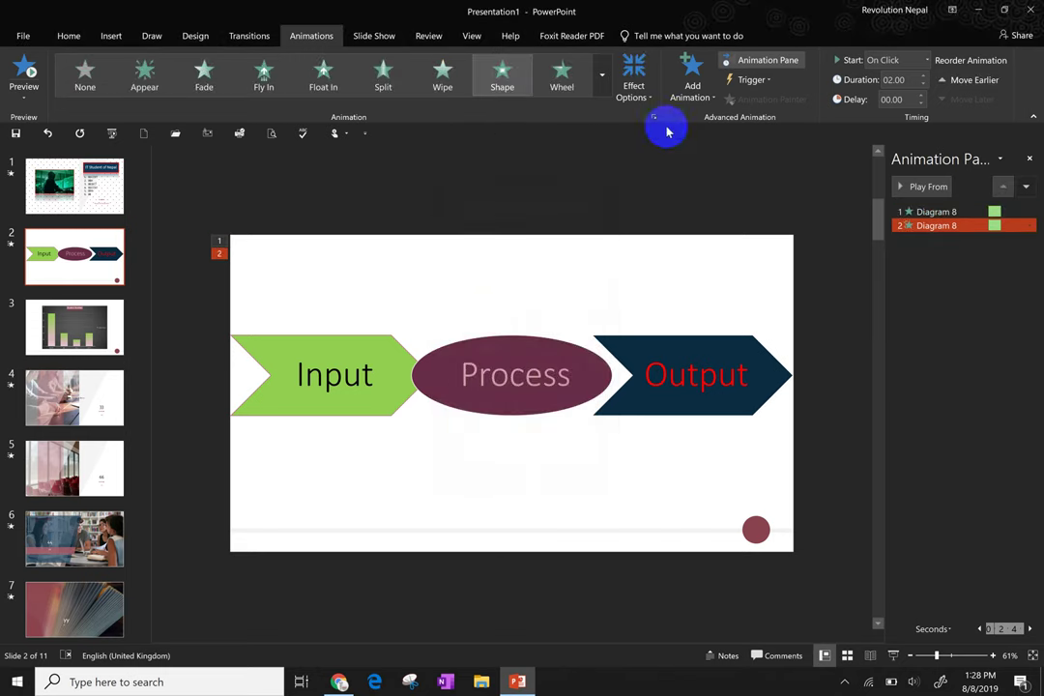
# Step: Leave the Trigger options unchanged and switch to transitions with the diagram selected
pyautogui.click(753, 81)
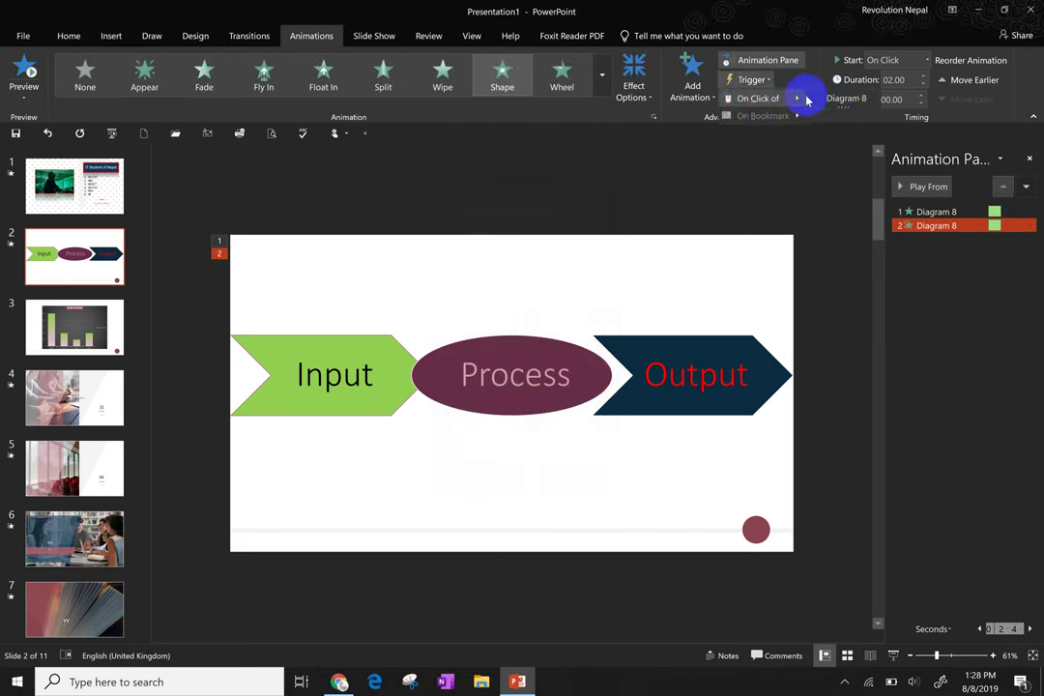
pyautogui.click(698, 205)
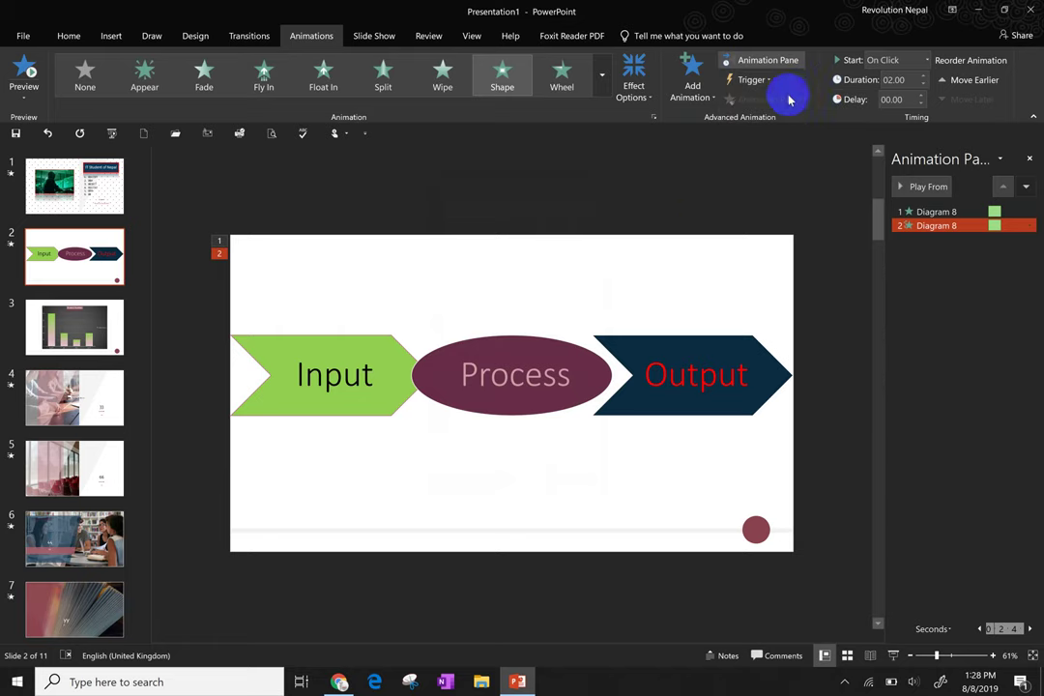
pyautogui.click(619, 376)
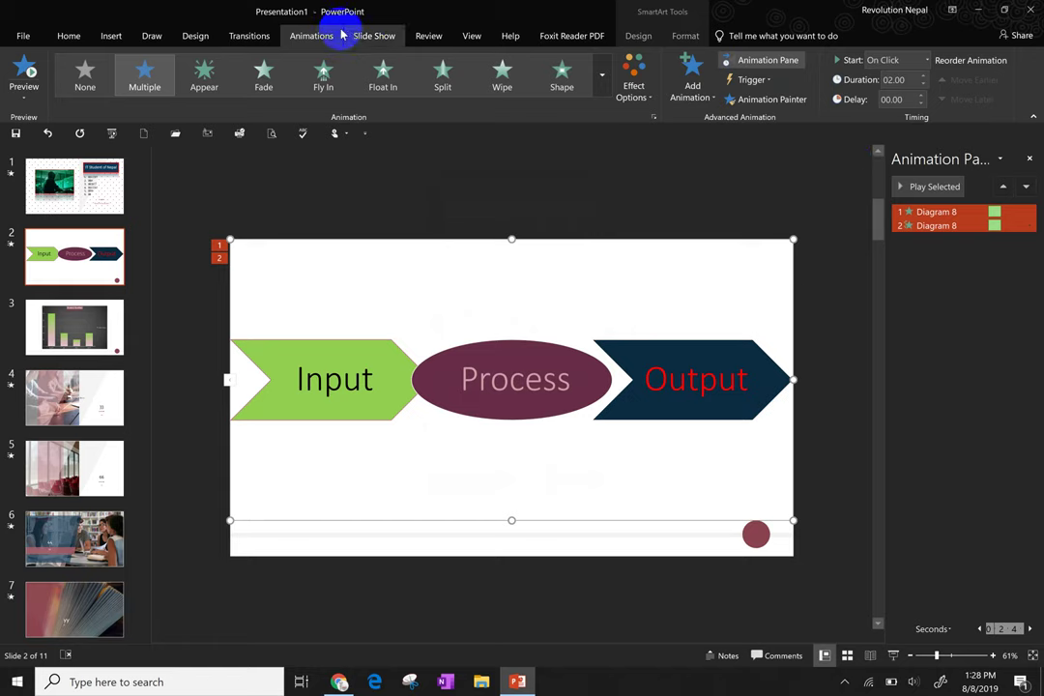
pyautogui.click(261, 40)
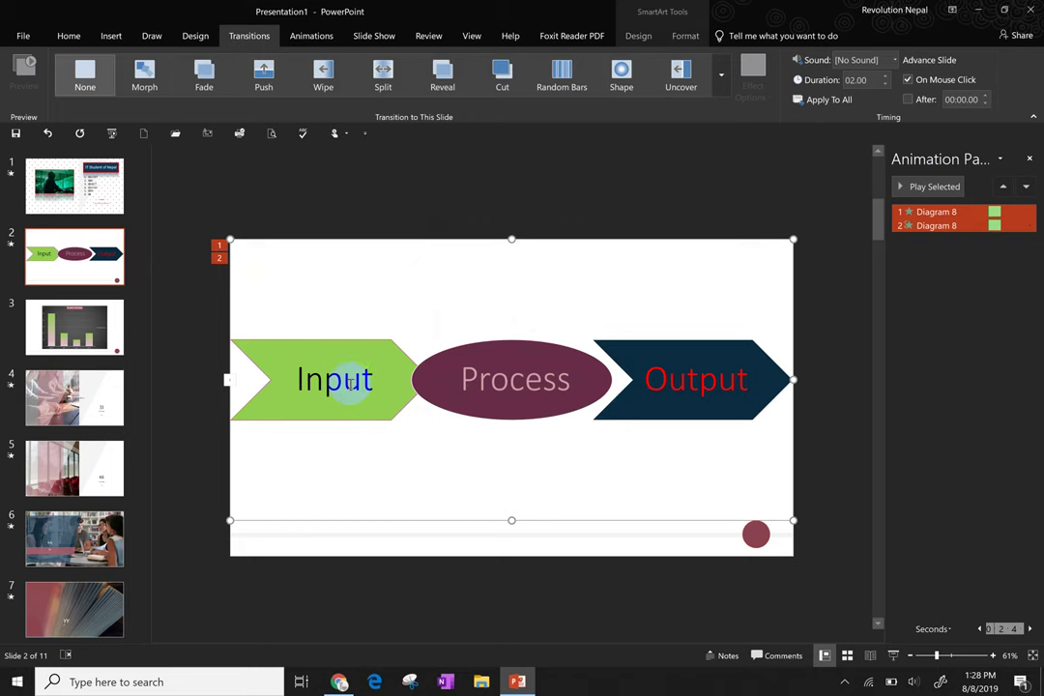
pyautogui.click(280, 345)
# Step: Open slide 1 in transition settings and select its hooded-figure picture
pyautogui.click(105, 186)
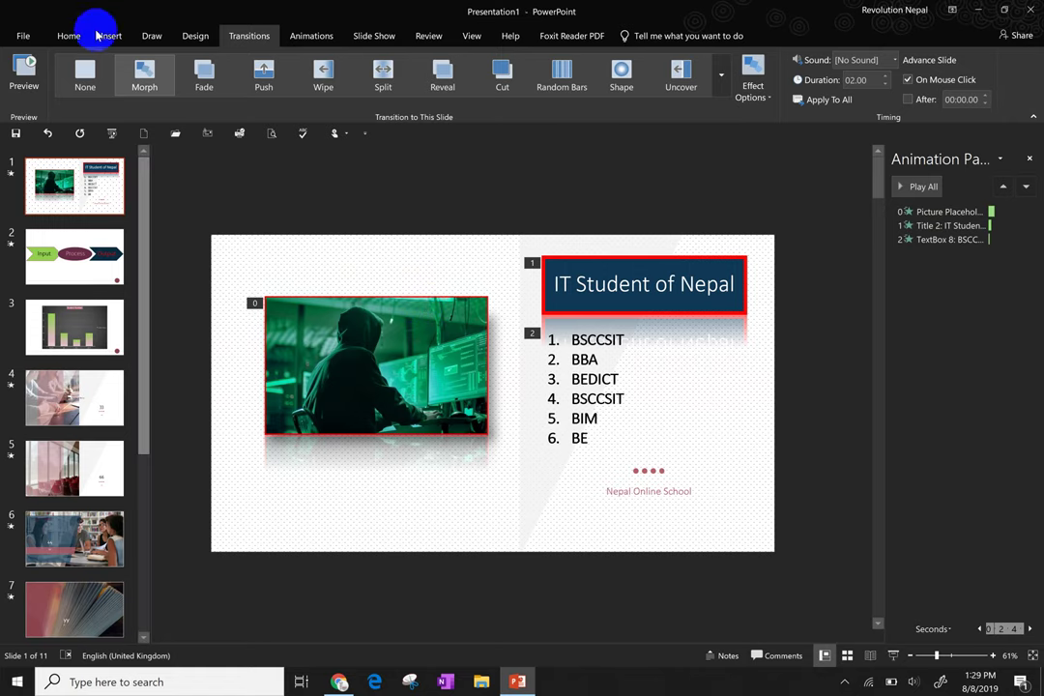
pyautogui.click(314, 36)
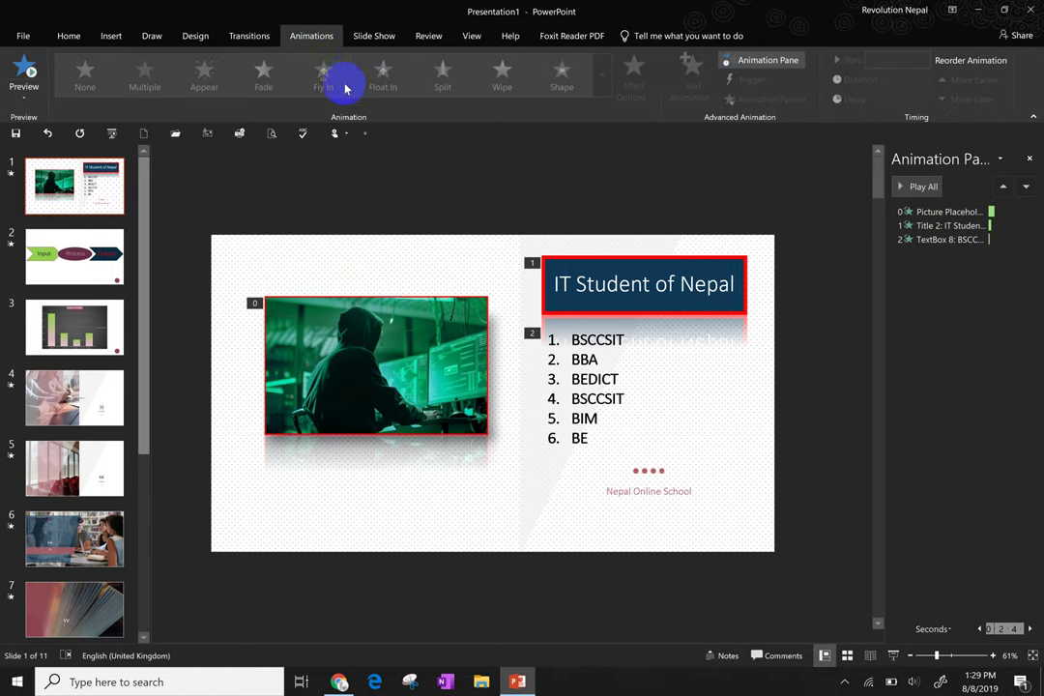
pyautogui.click(250, 35)
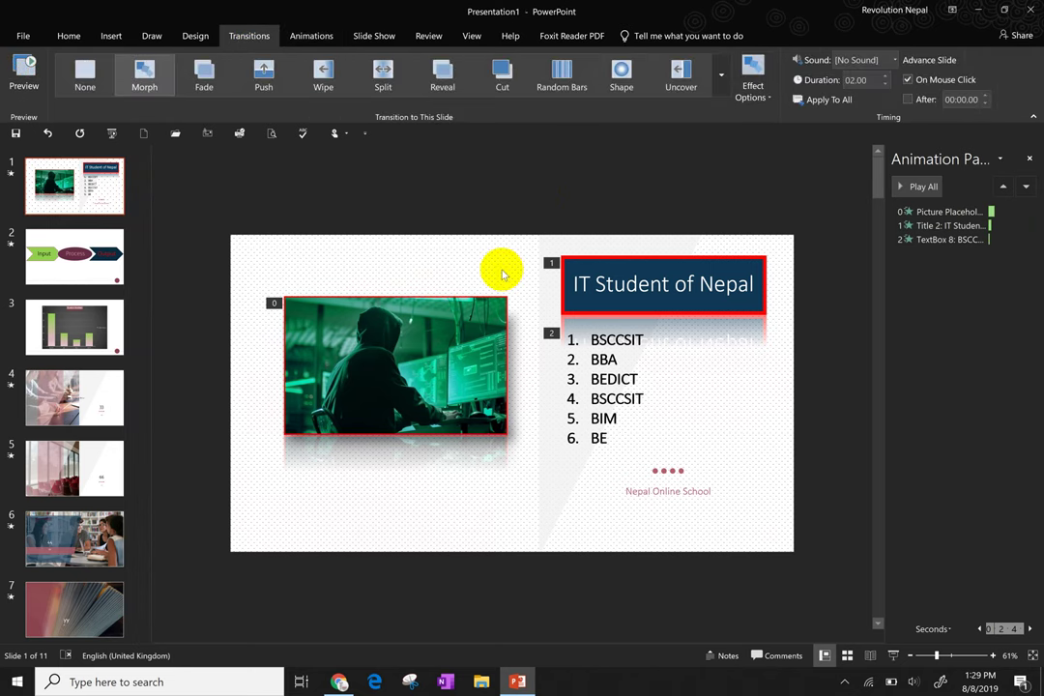
pyautogui.click(451, 348)
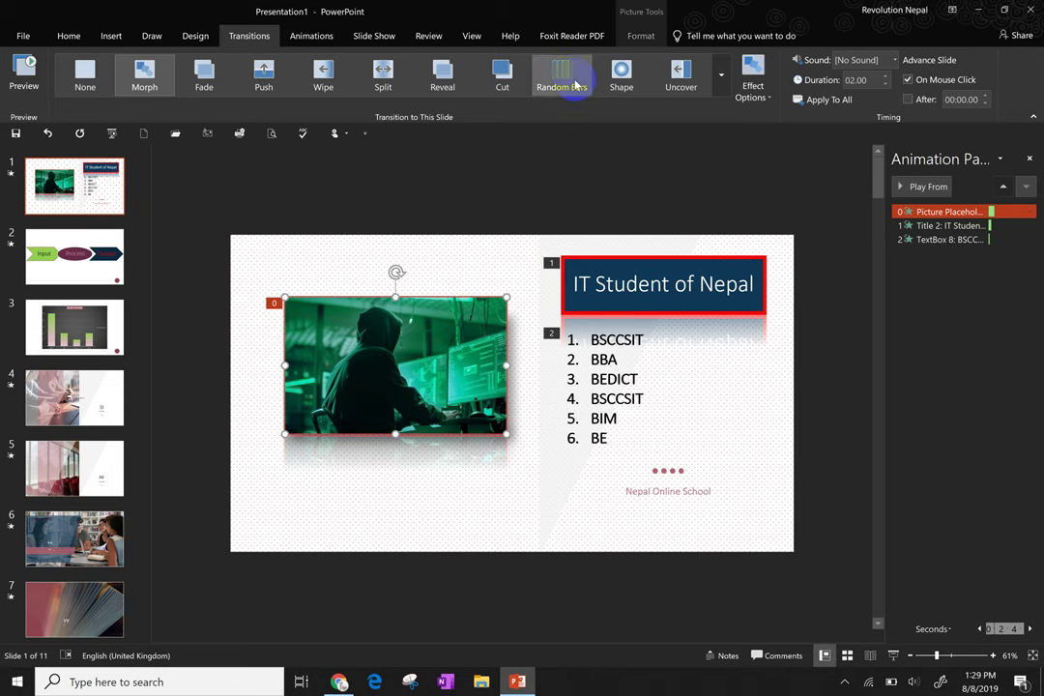
# Step: Apply a horizontal Random Bars transition to slide 1
pyautogui.click(573, 86)
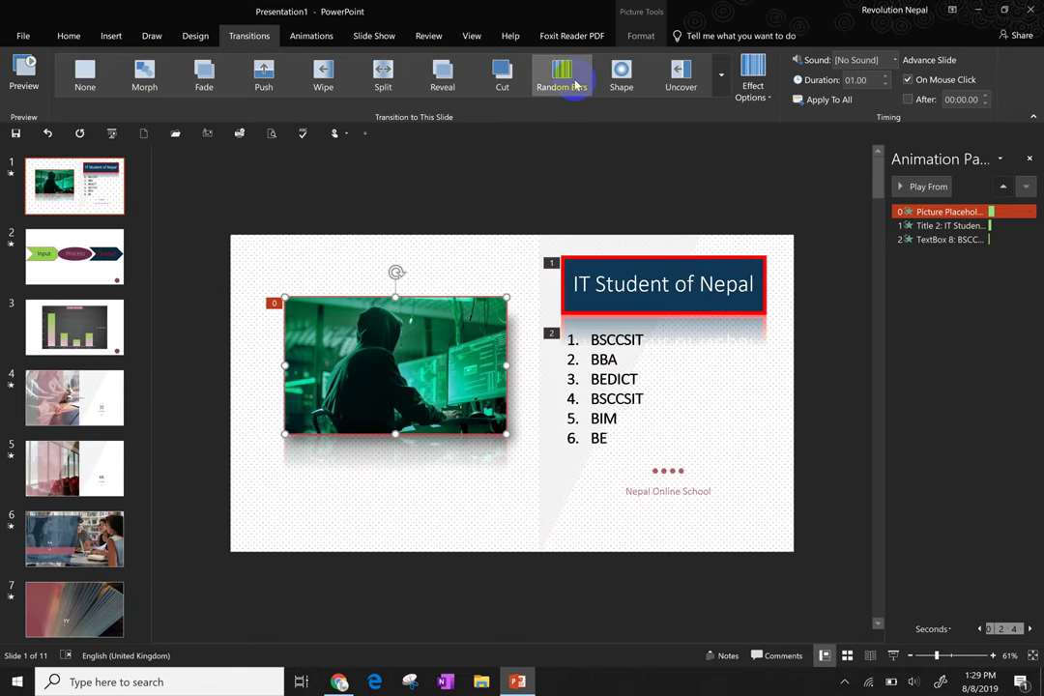
pyautogui.click(753, 94)
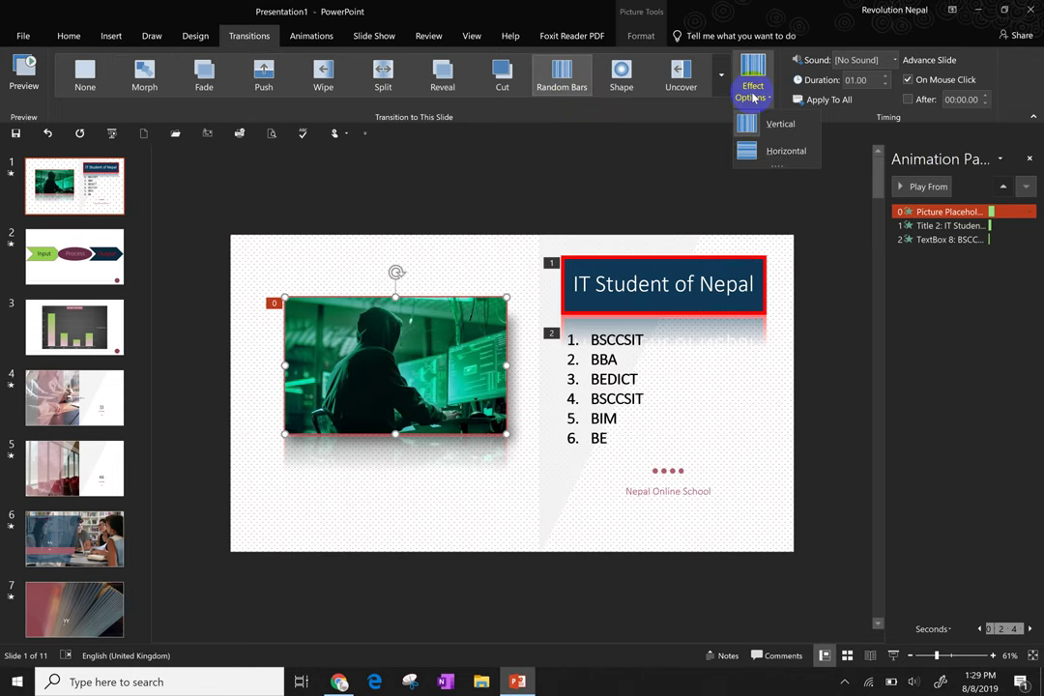
pyautogui.click(764, 151)
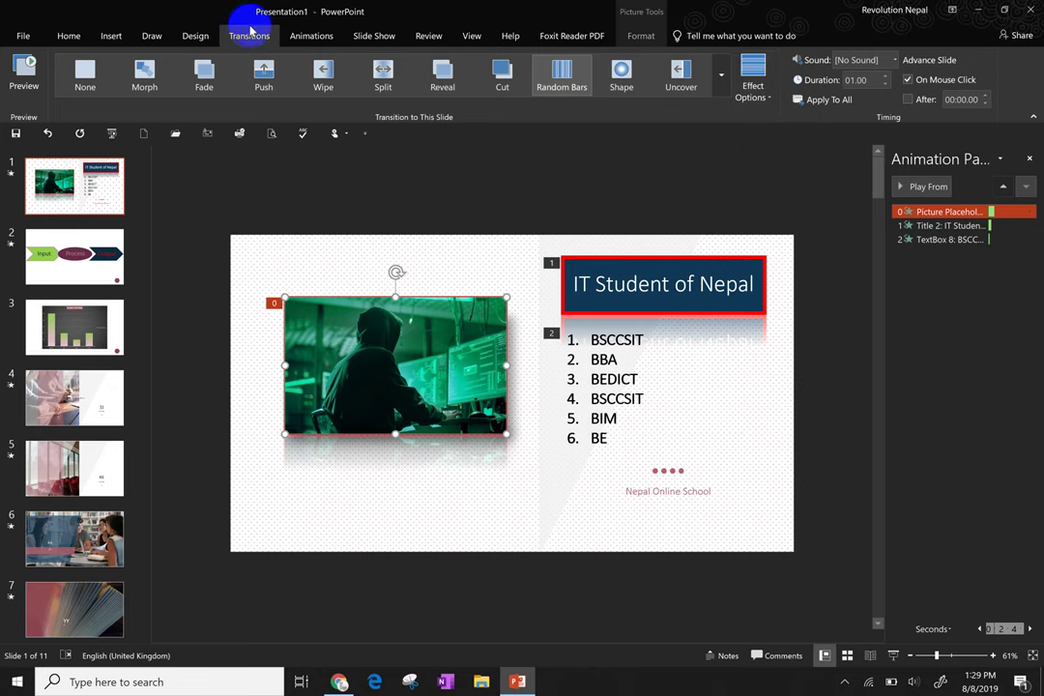
# Step: Attach the Camera sound to the transition, after trying Arrow
pyautogui.click(895, 61)
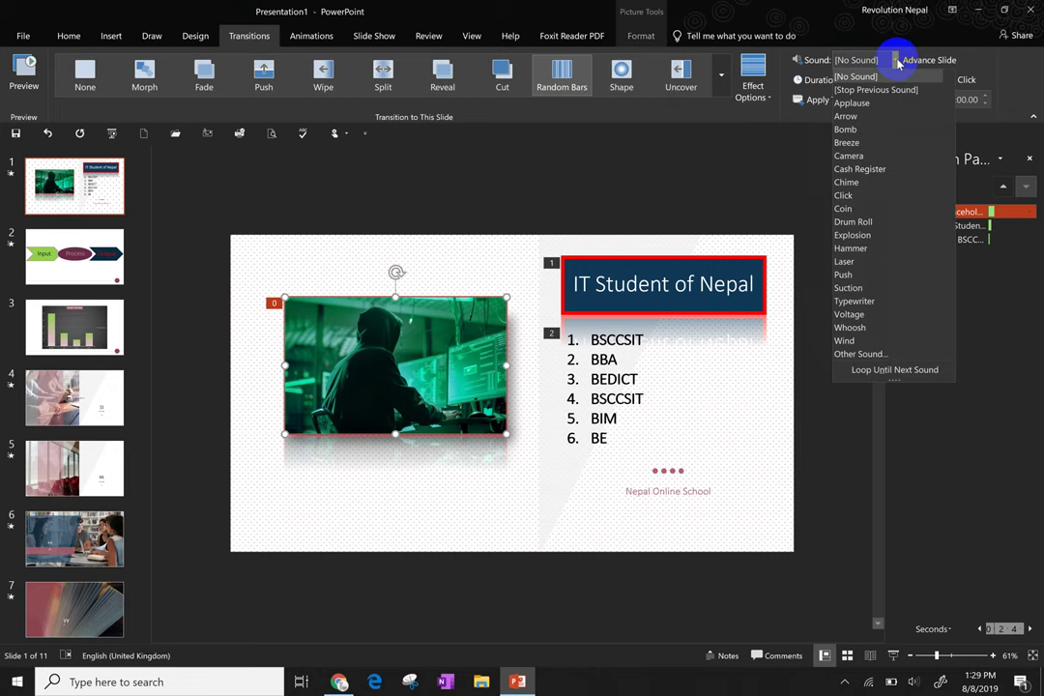
pyautogui.click(859, 118)
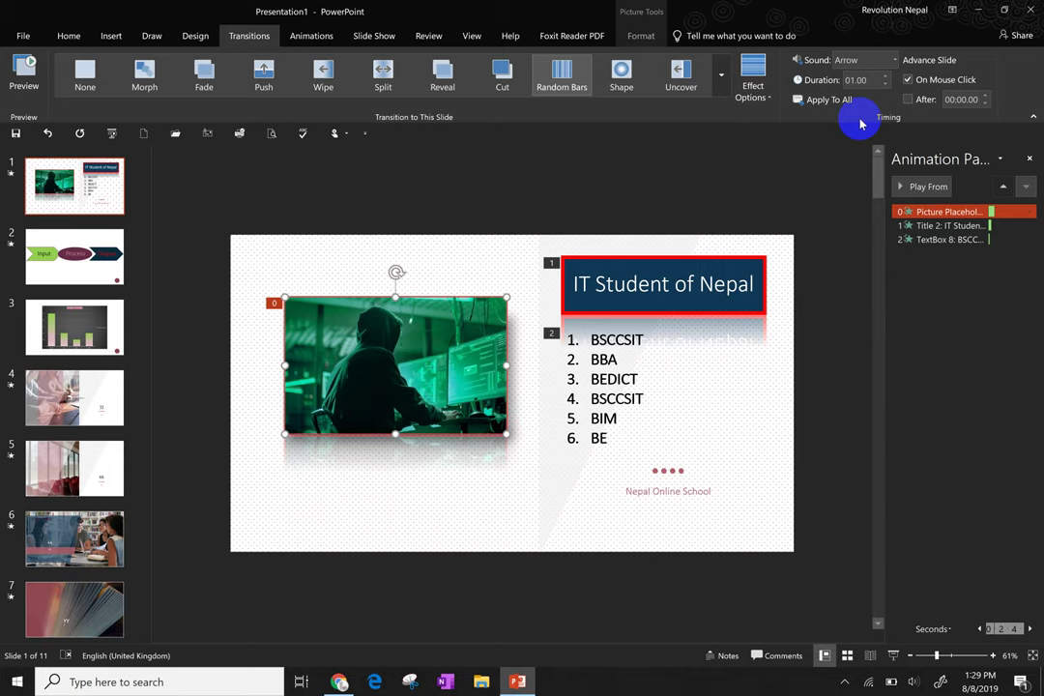
pyautogui.press('XF86AudioLowerVolume')
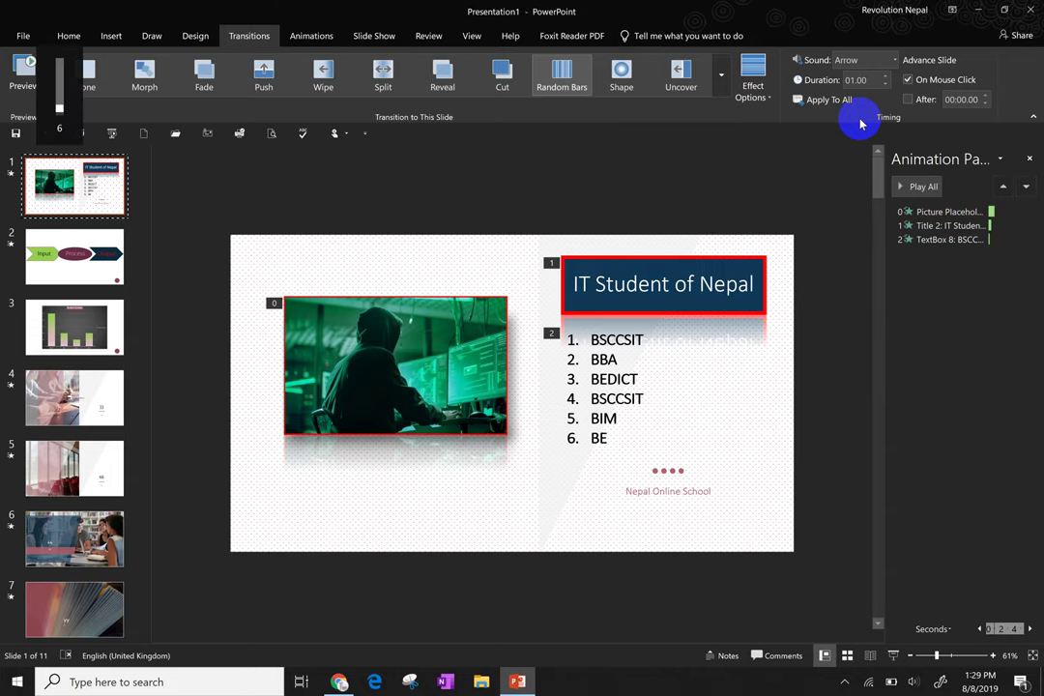
pyautogui.click(862, 60)
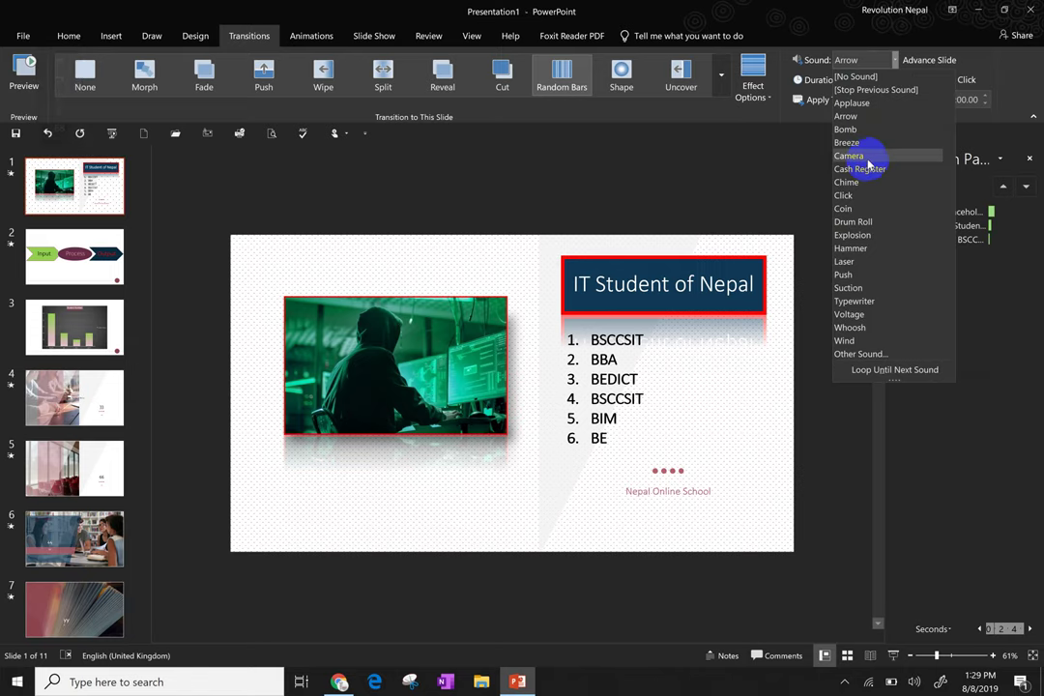
pyautogui.click(850, 155)
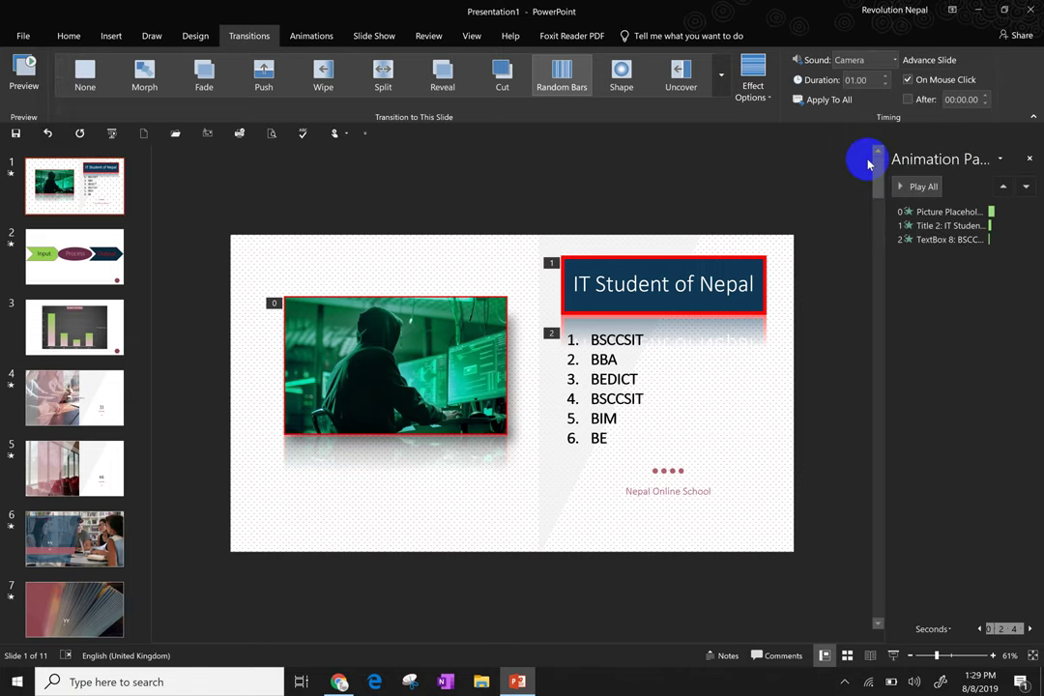
# Step: Shorten the transition to 00.75, try Click and Drum Roll sounds, and raise volume to 100
pyautogui.click(754, 259)
pyautogui.click(885, 85)
pyautogui.click(894, 60)
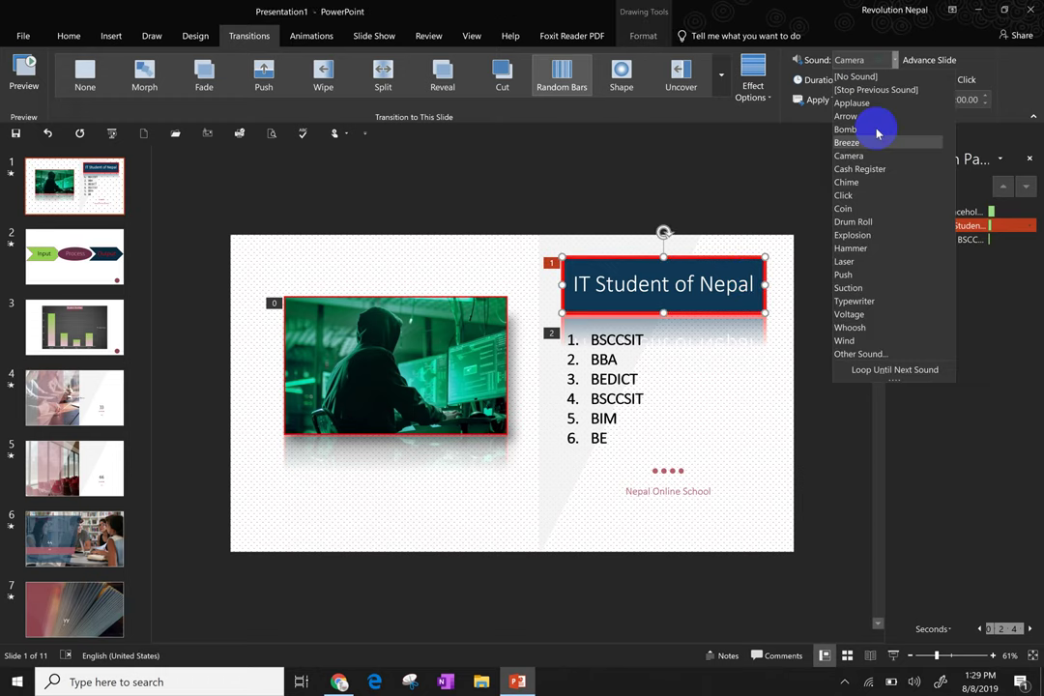
pyautogui.click(844, 195)
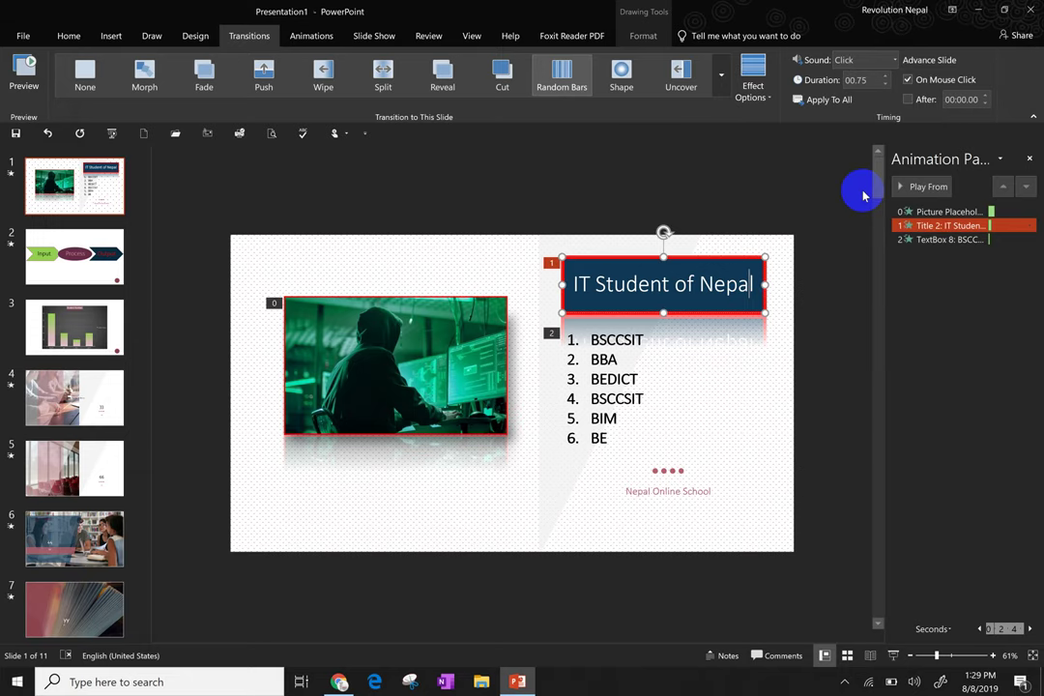
pyautogui.press('XF86AudioRaiseVolume')
pyautogui.write('1')
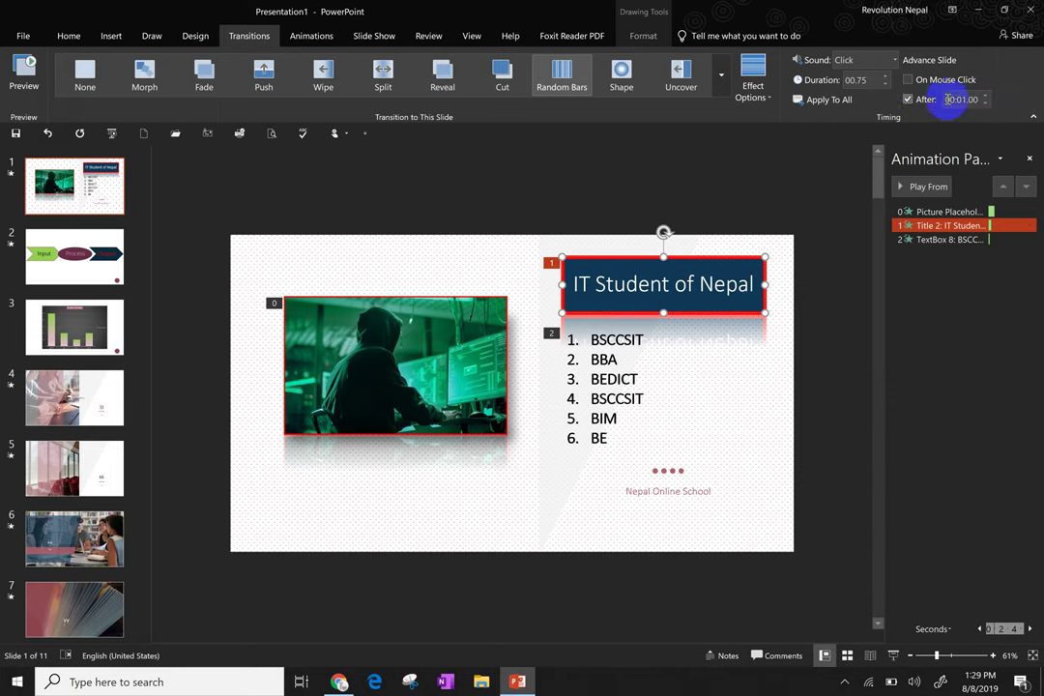
pyautogui.click(895, 61)
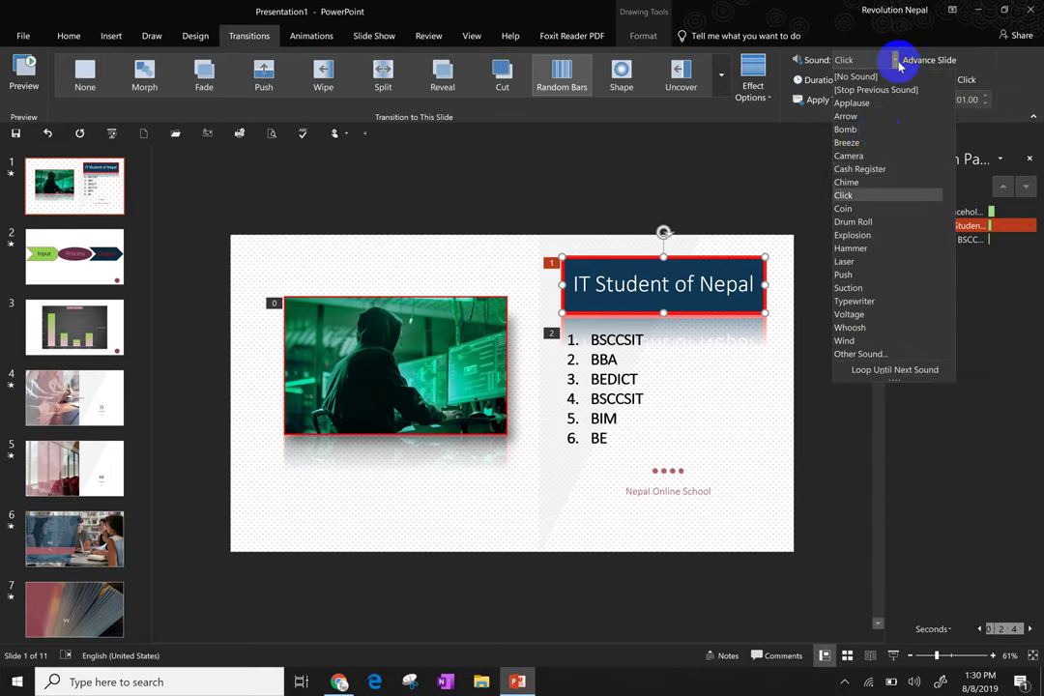
pyautogui.click(861, 228)
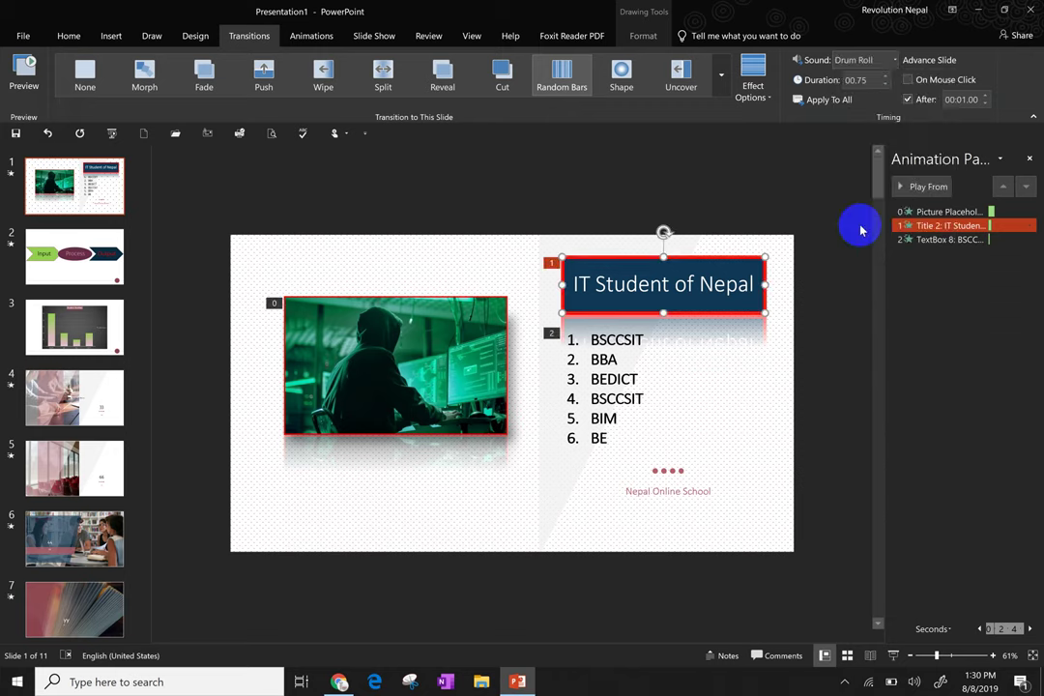
pyautogui.click(913, 682)
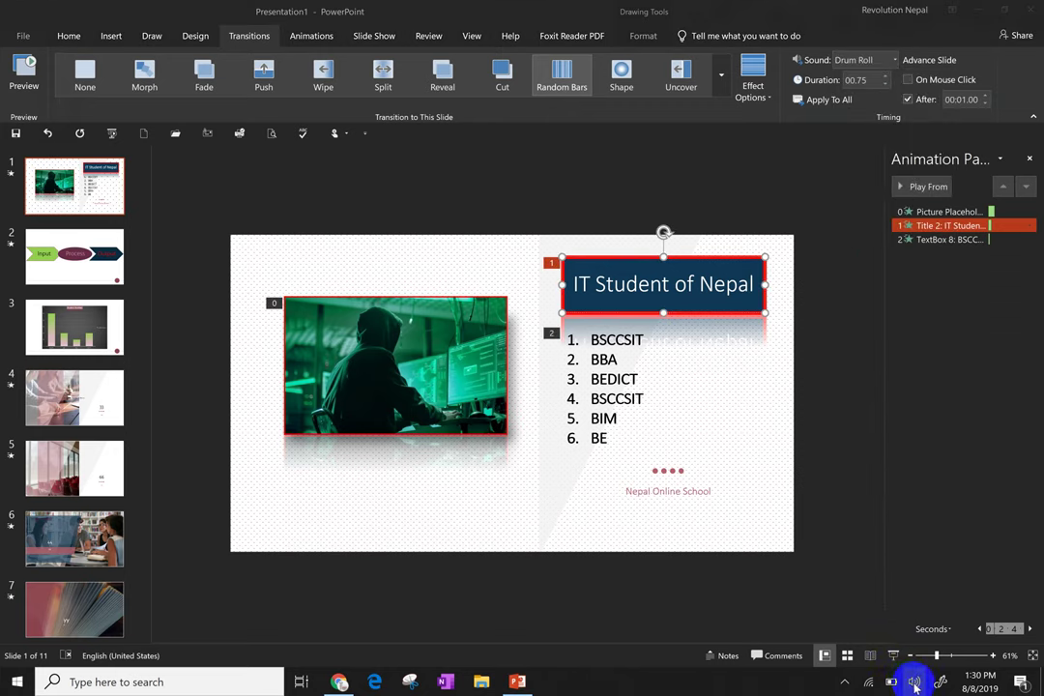
pyautogui.moveTo(940, 653); pyautogui.dragTo(995, 647)
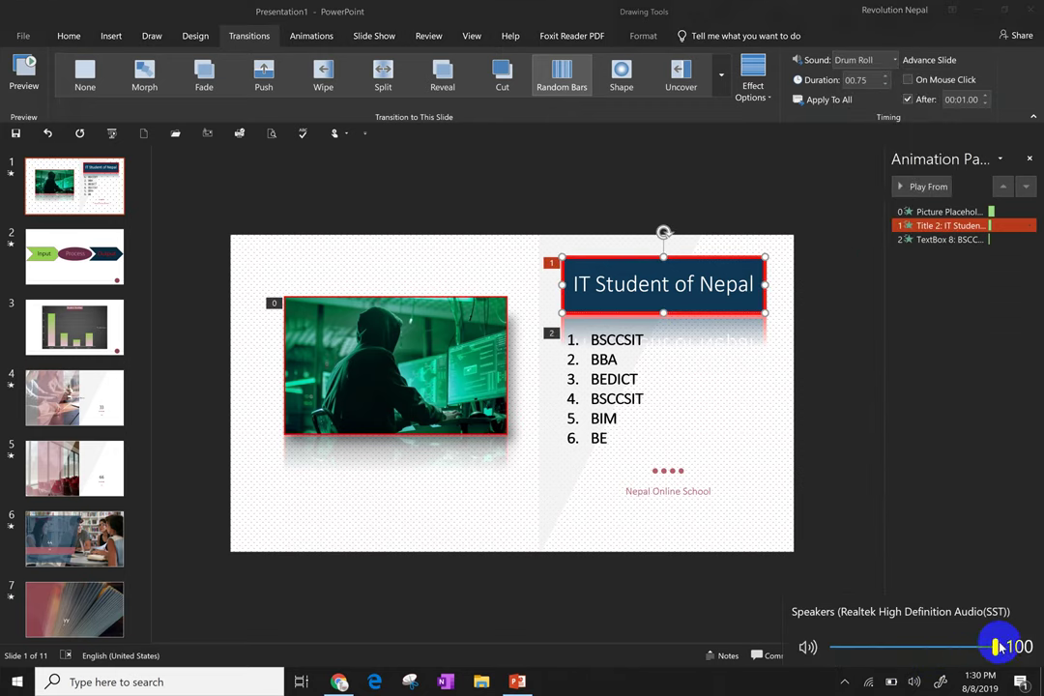
# Step: Set the transition sound to Laser, keeping auto-advance after 00:01.00
pyautogui.rightClick(763, 508)
pyautogui.press('Escape')
pyautogui.click(641, 397)
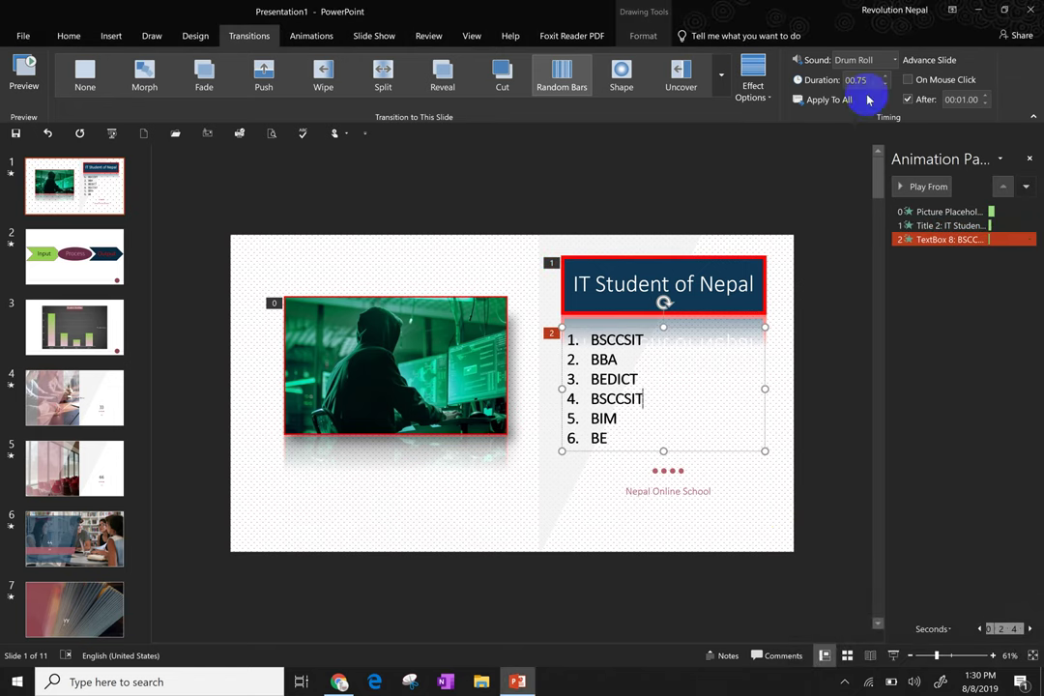
pyautogui.click(895, 60)
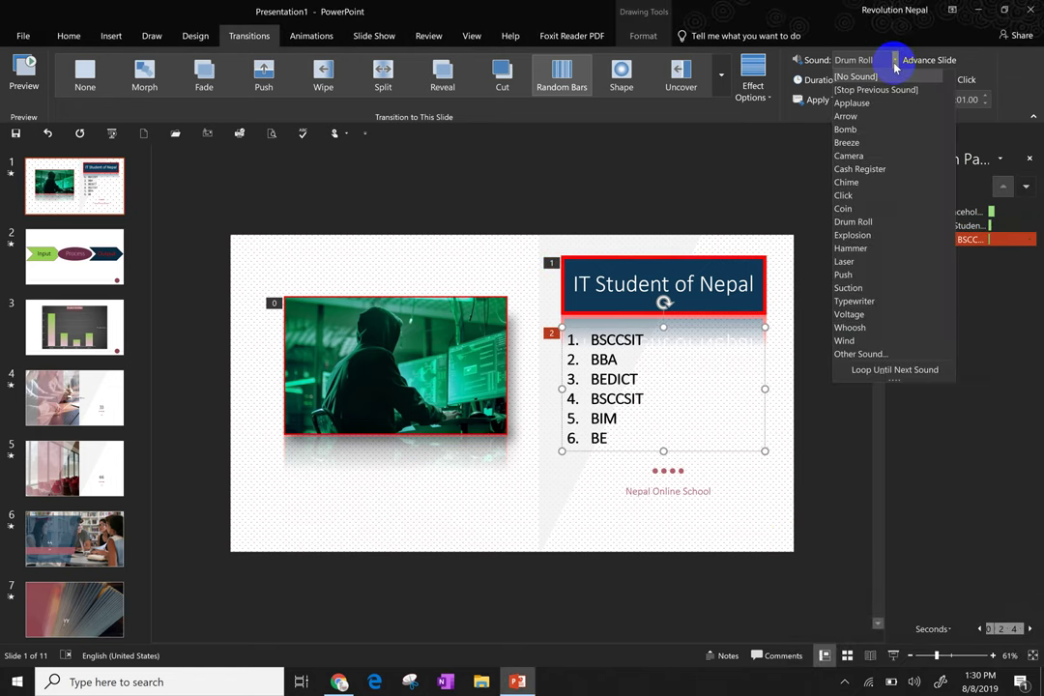
pyautogui.click(854, 269)
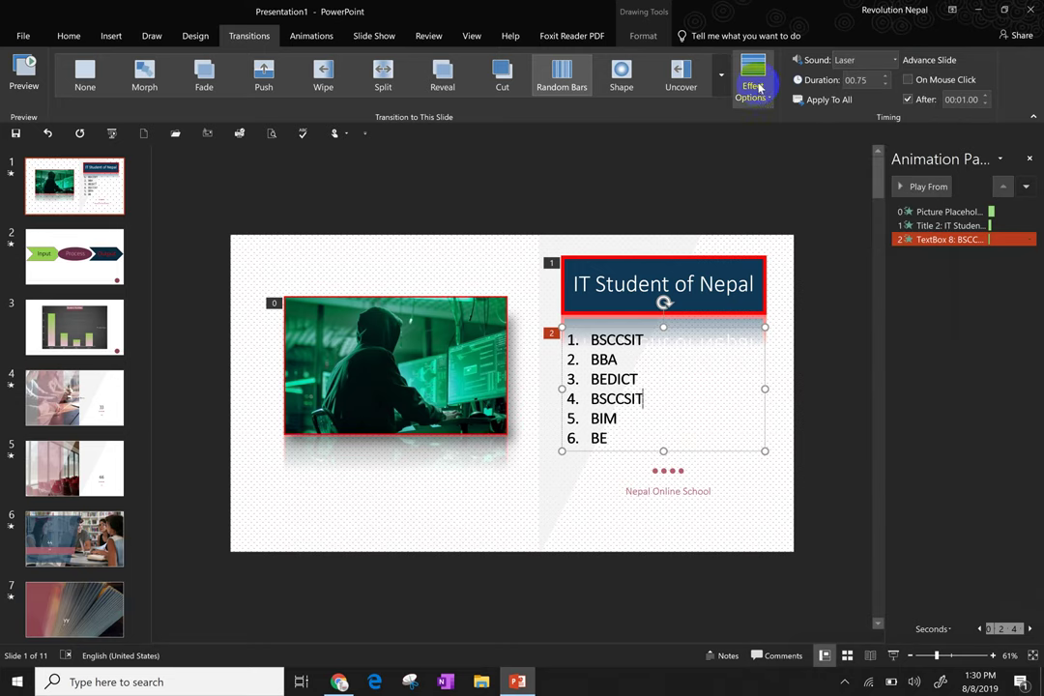
pyautogui.click(640, 159)
pyautogui.click(964, 104)
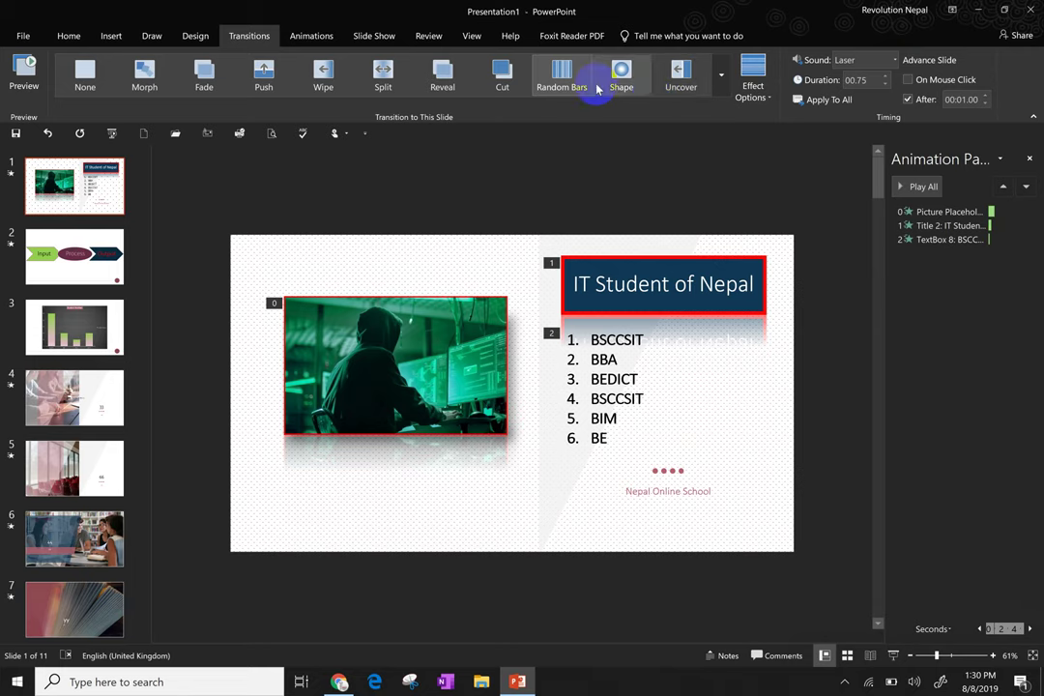
# Step: Switch to animation settings and select the Student Number chart on slide 3
pyautogui.click(314, 38)
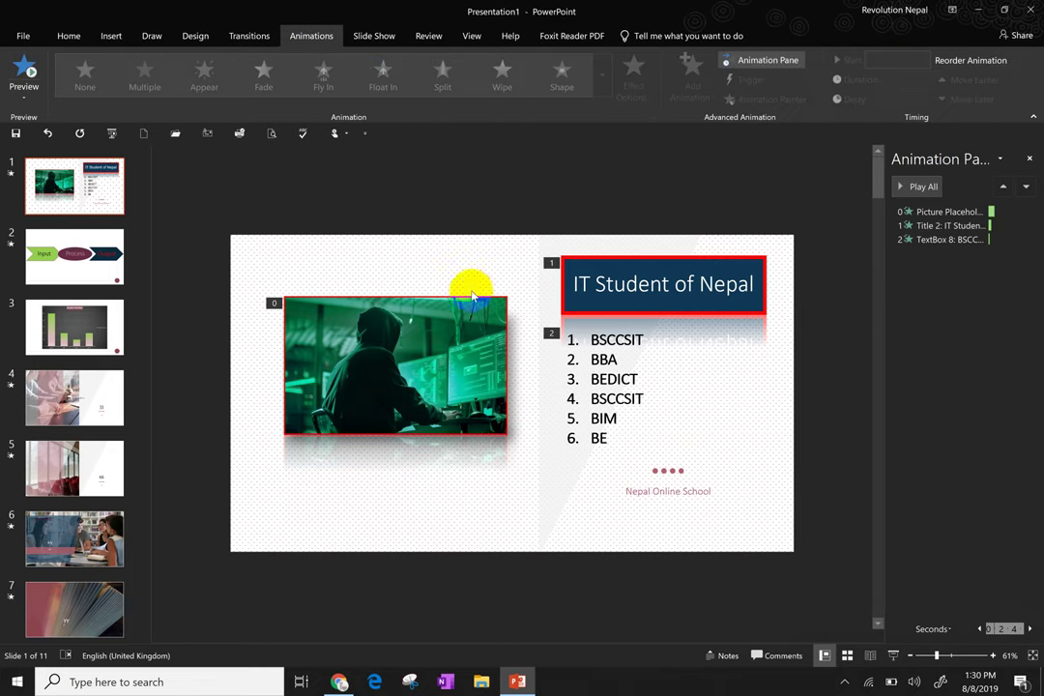
pyautogui.click(465, 334)
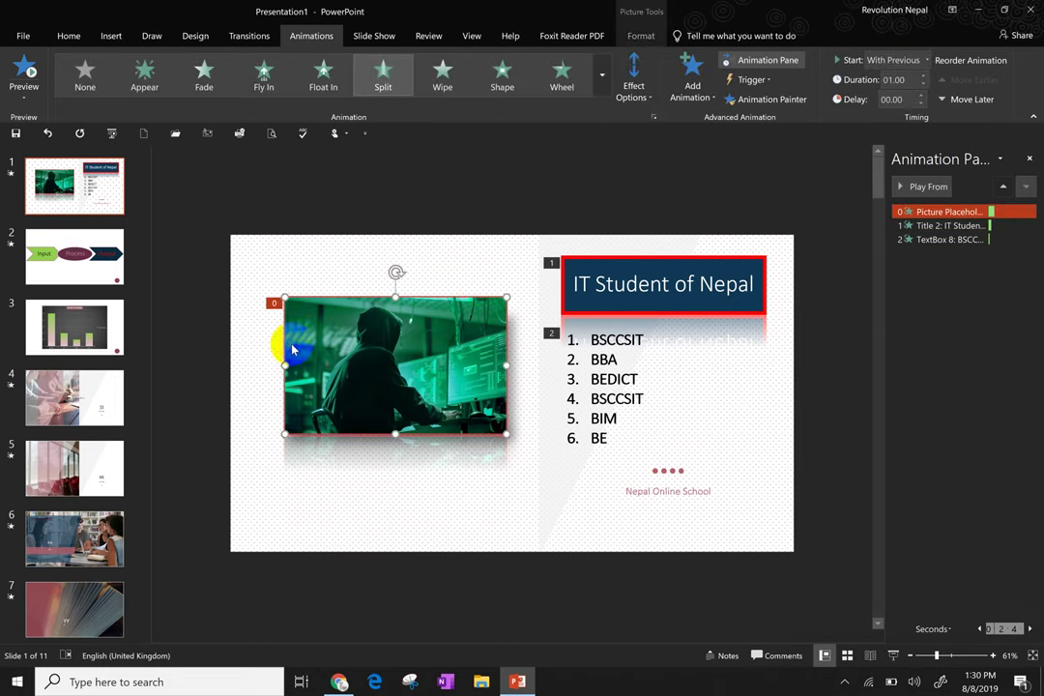
pyautogui.click(75, 326)
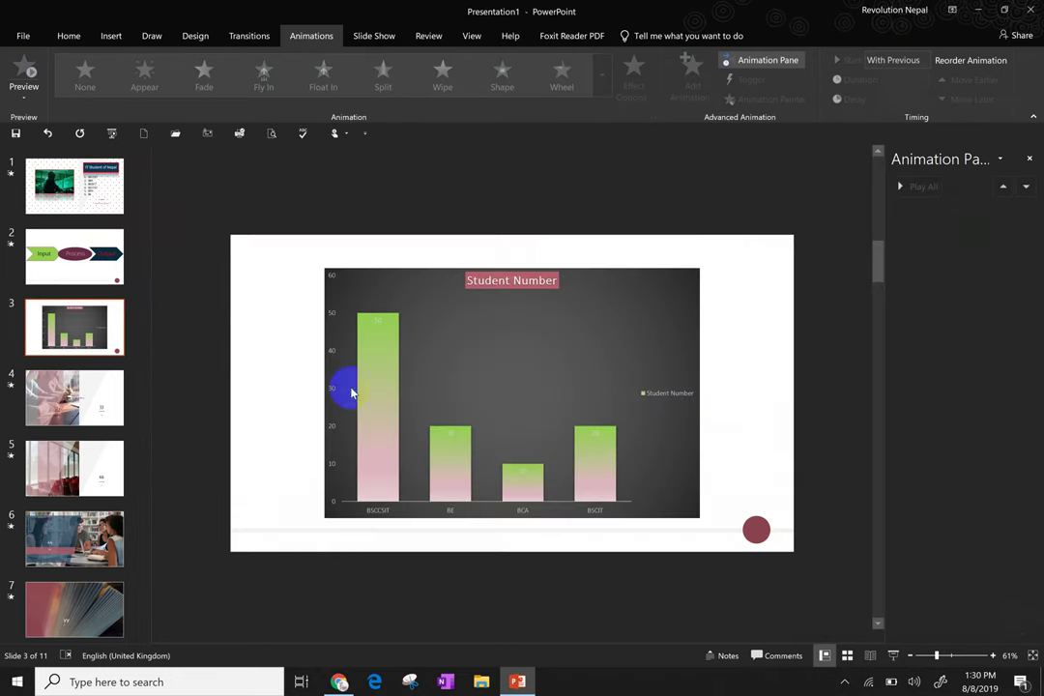
pyautogui.click(365, 396)
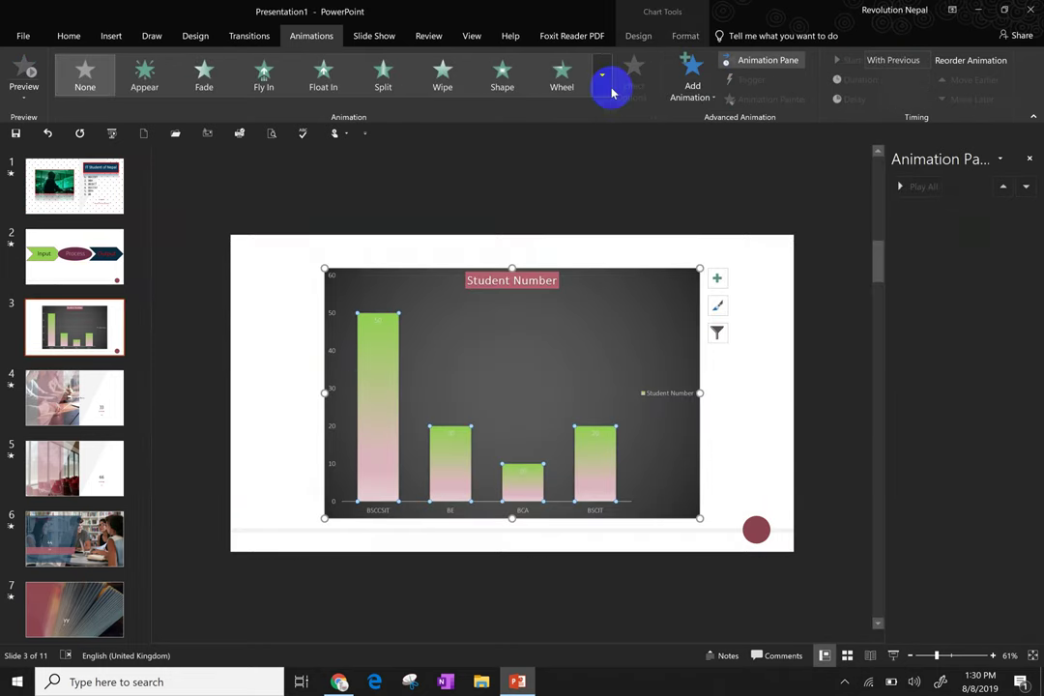
# Step: Give the chart a Grow & Turn entrance that starts With Previous
pyautogui.click(607, 87)
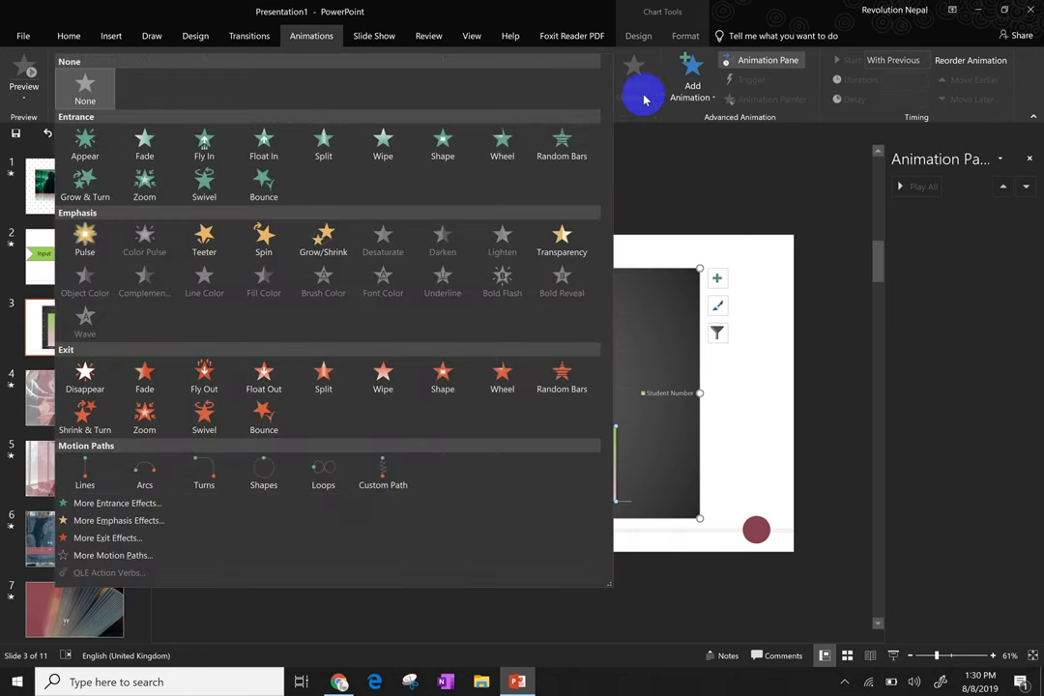
pyautogui.click(683, 94)
pyautogui.click(688, 95)
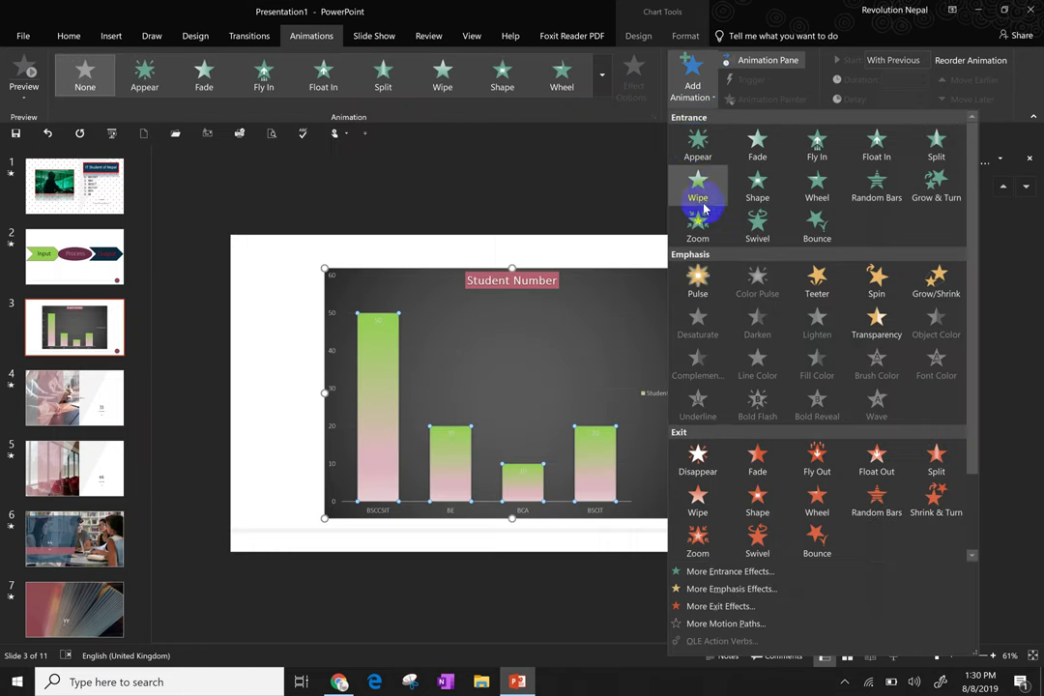
pyautogui.click(935, 186)
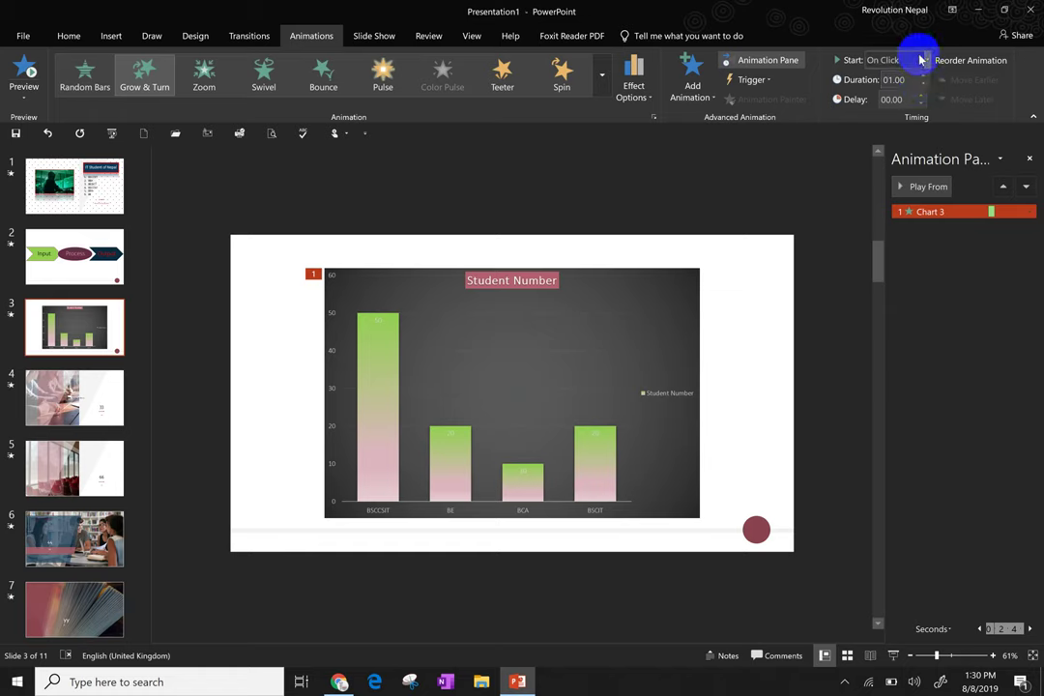
pyautogui.click(927, 60)
pyautogui.click(913, 90)
# Step: Show the Start and Timing options for the Chart 3 Grow & Turn entrance (With Previous, 01.00)
pyautogui.click(632, 89)
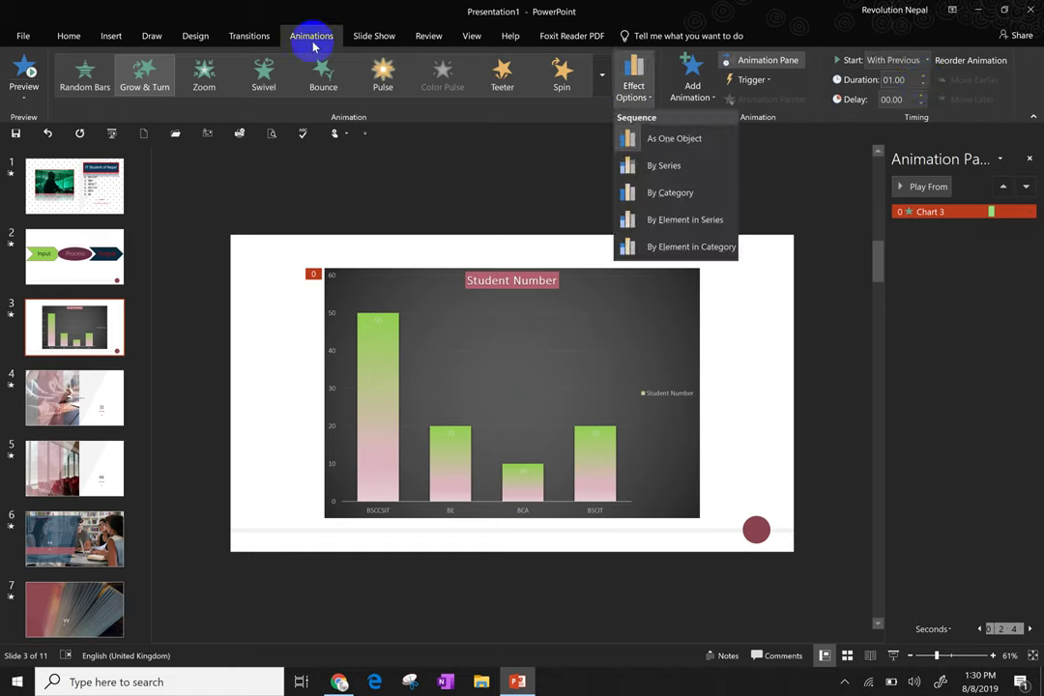
pyautogui.click(247, 35)
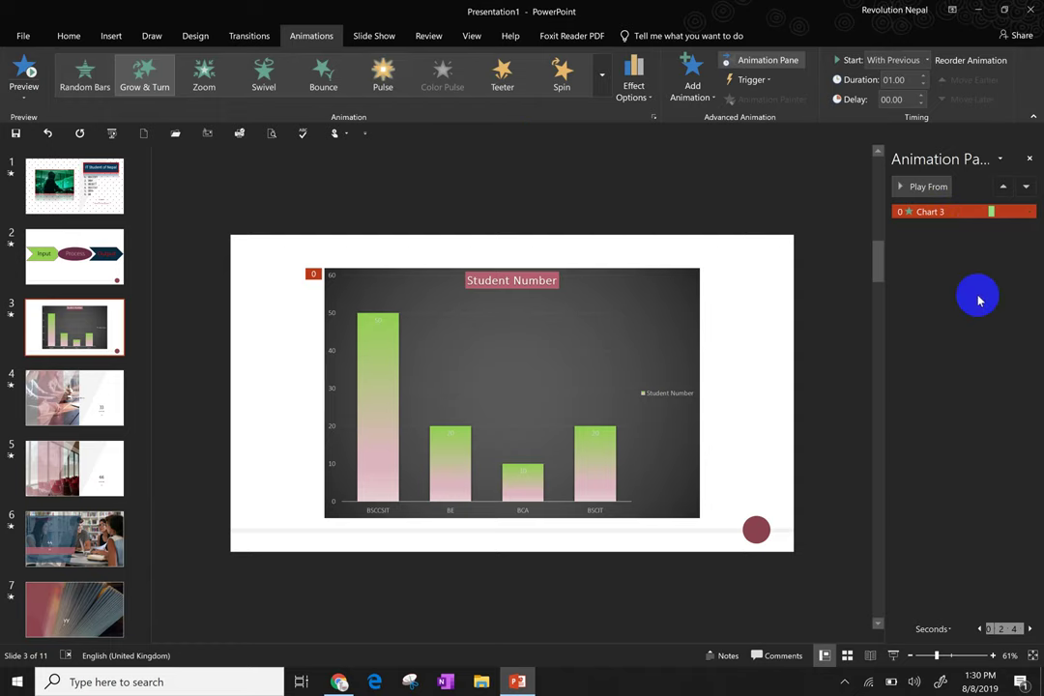
pyautogui.click(1029, 211)
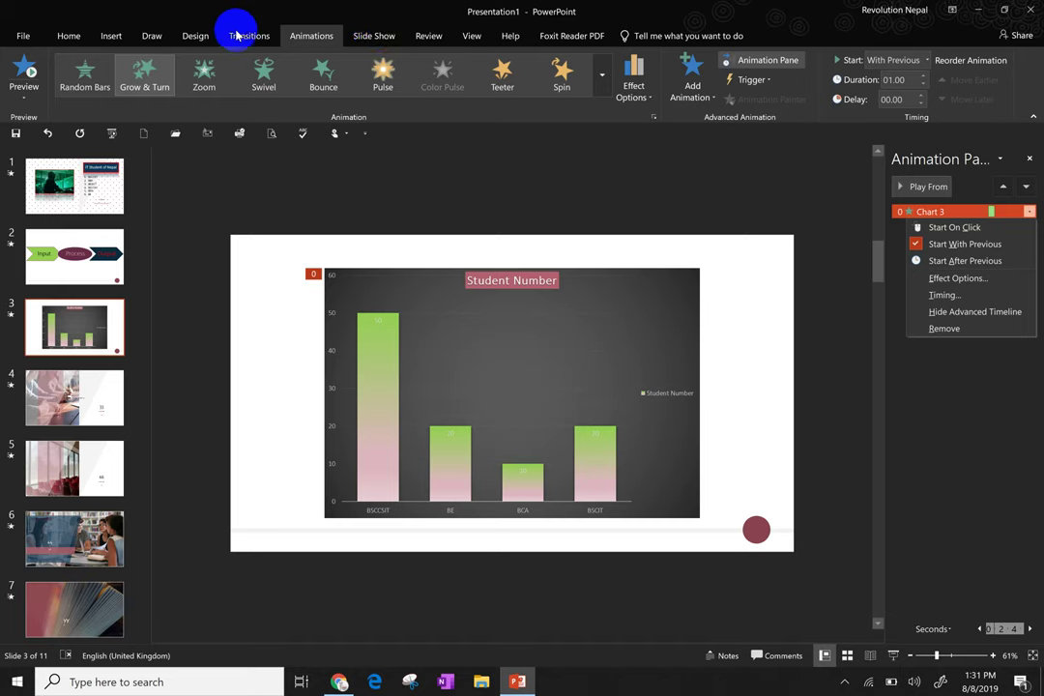
# Step: Give slide 4 a Split transition that advances automatically after 00:01.00 instead of on click
pyautogui.click(241, 33)
pyautogui.click(241, 33)
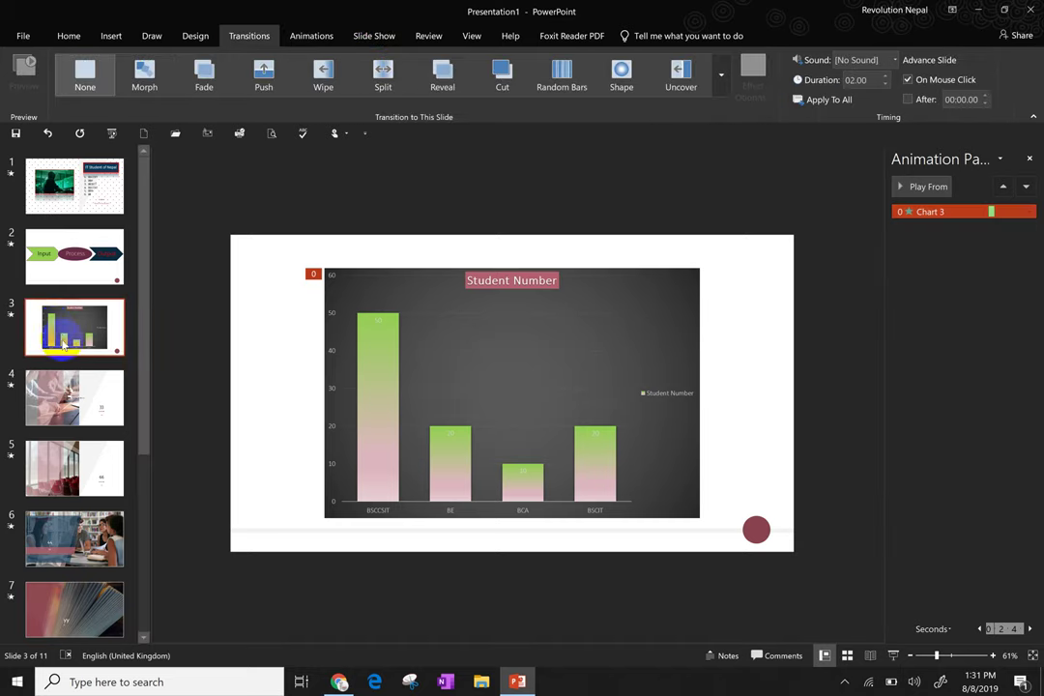
pyautogui.click(64, 396)
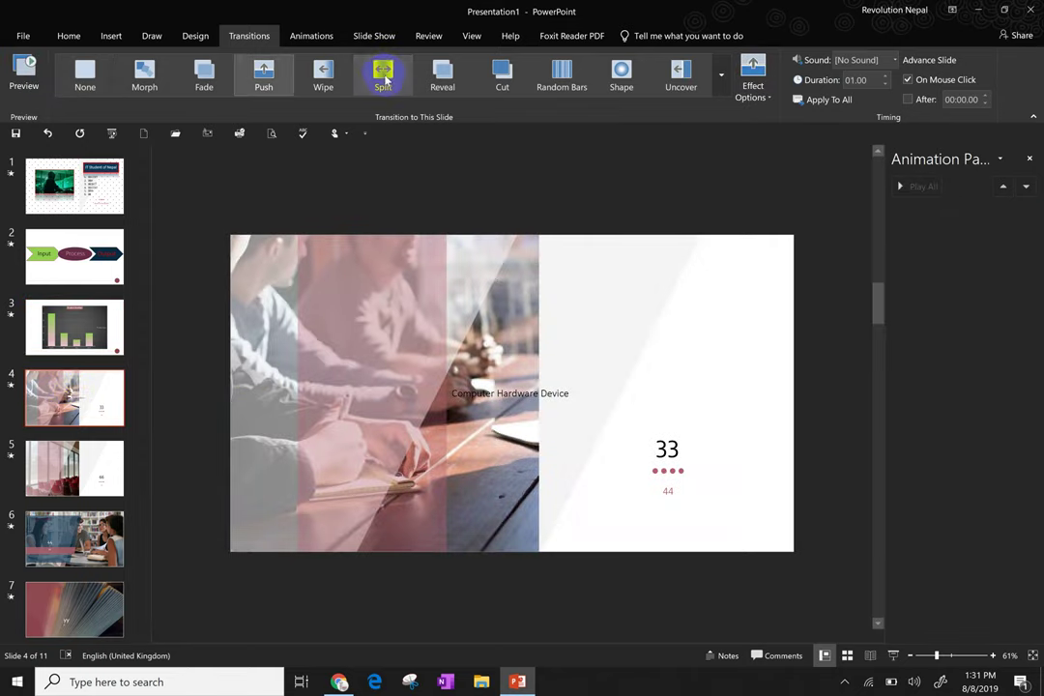
pyautogui.click(383, 76)
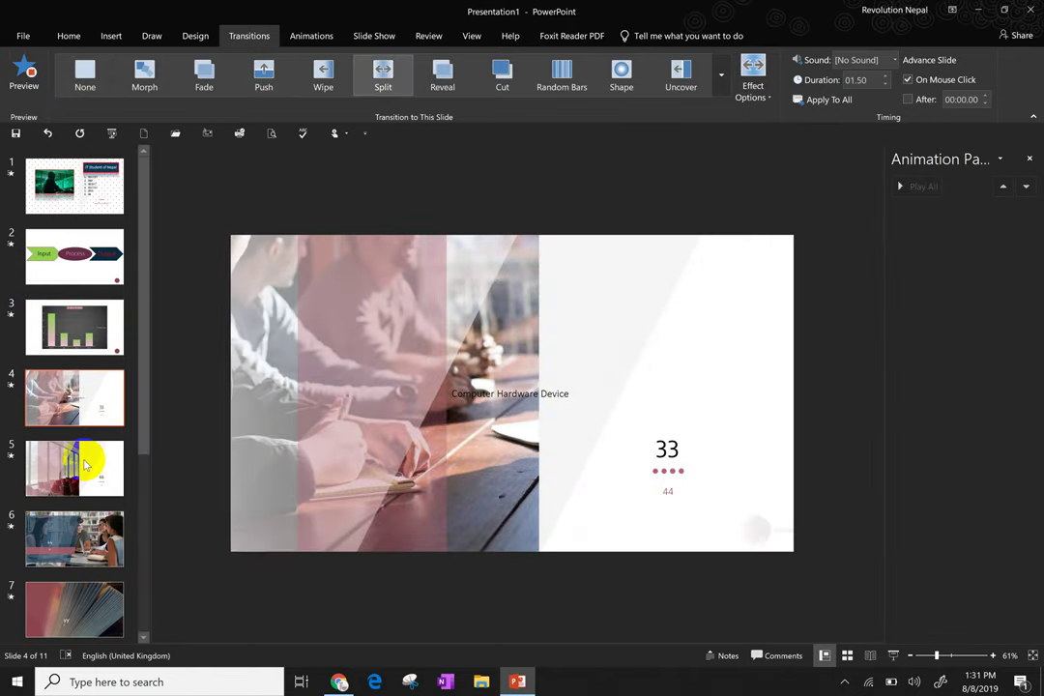
pyautogui.click(913, 79)
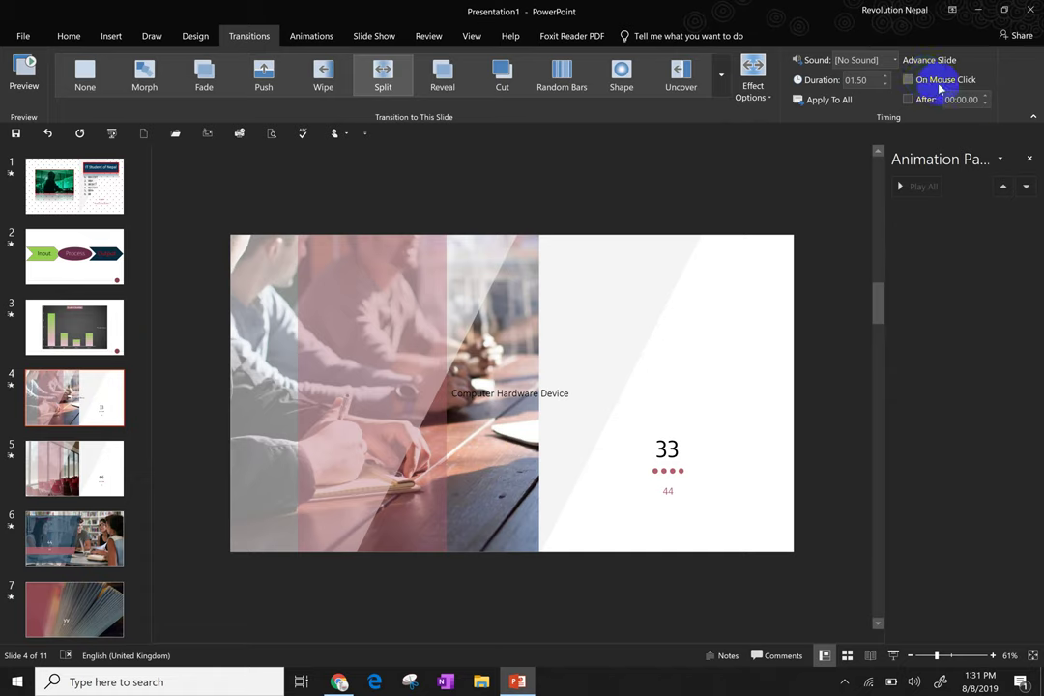
pyautogui.click(982, 95)
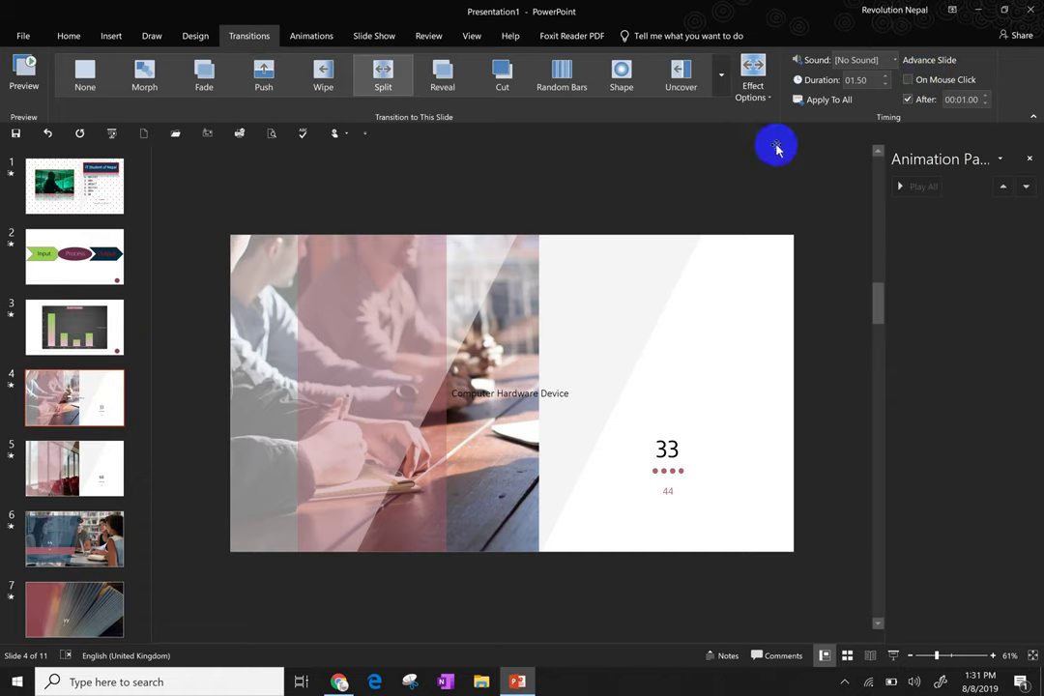
# Step: Apply Split to slide 5, Random Bars to slide 6 and Cut to slide 3
pyautogui.click(85, 454)
pyautogui.click(404, 71)
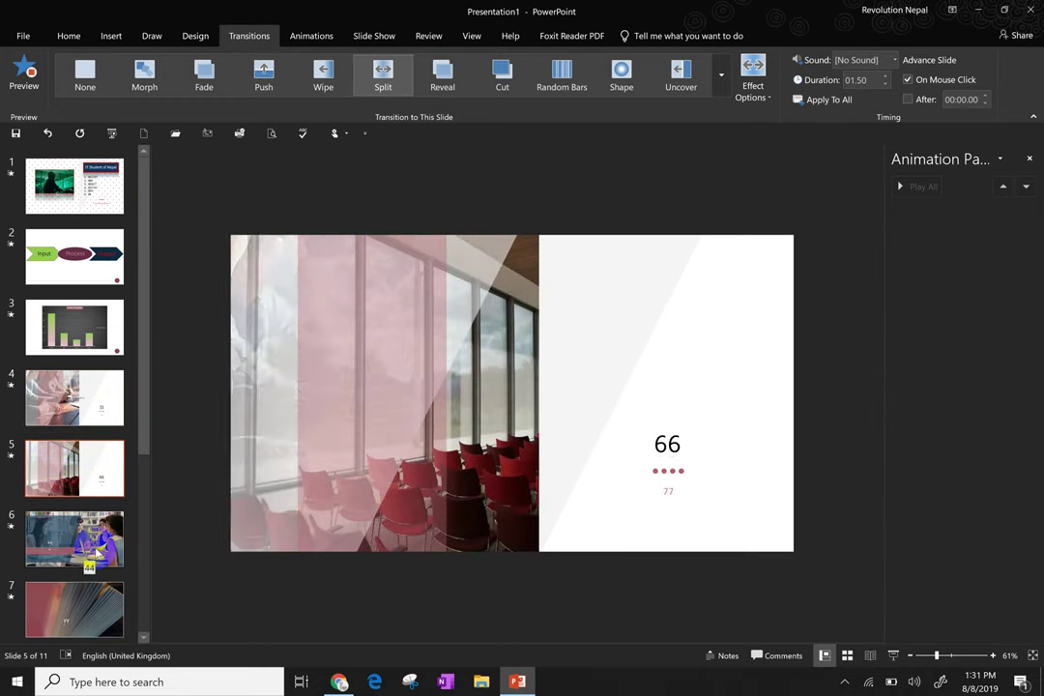
pyautogui.click(75, 538)
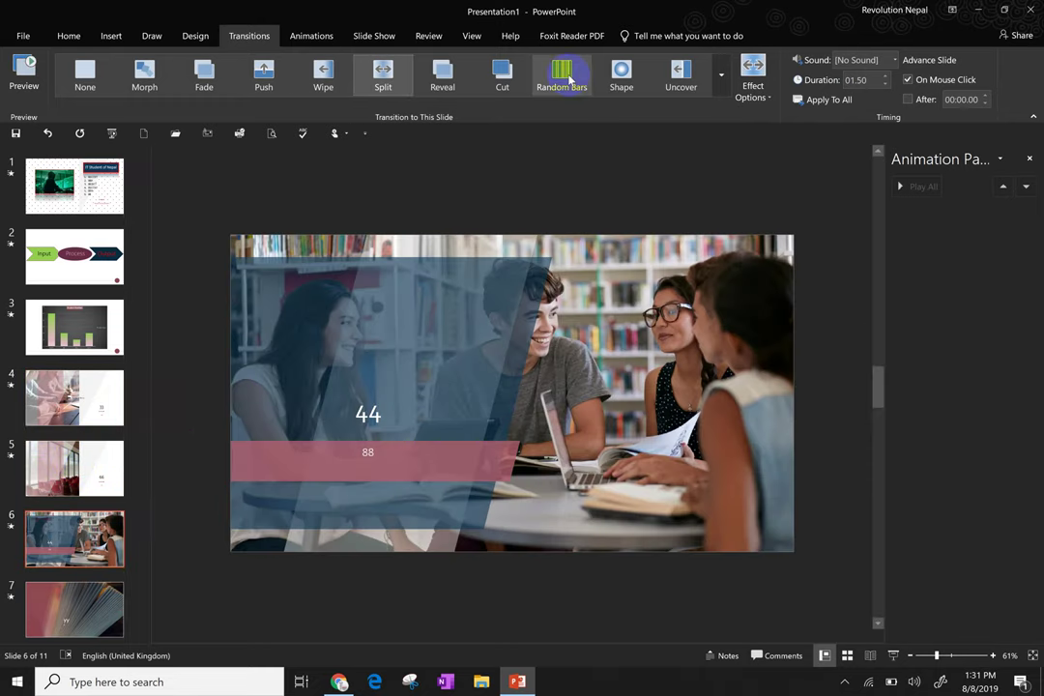
pyautogui.click(561, 76)
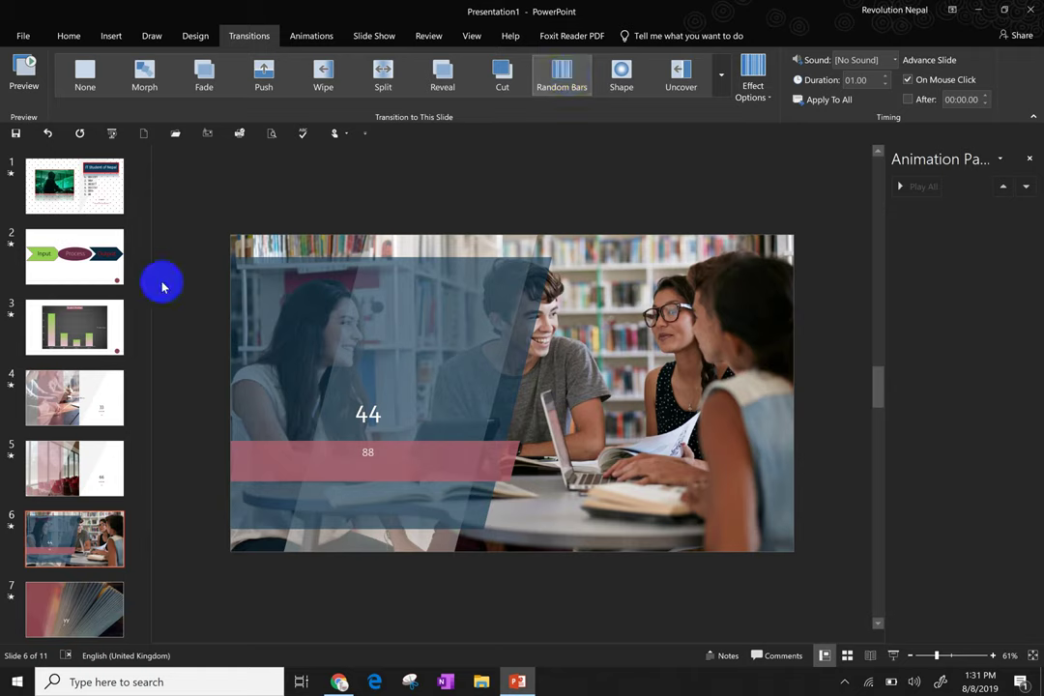
pyautogui.click(74, 323)
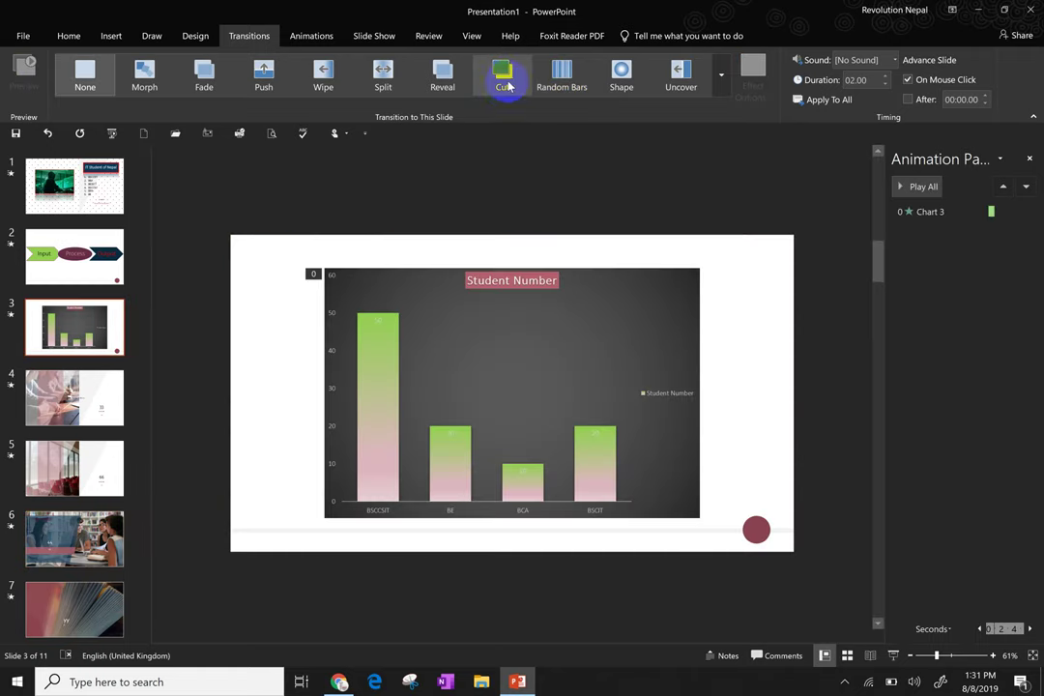
pyautogui.click(504, 79)
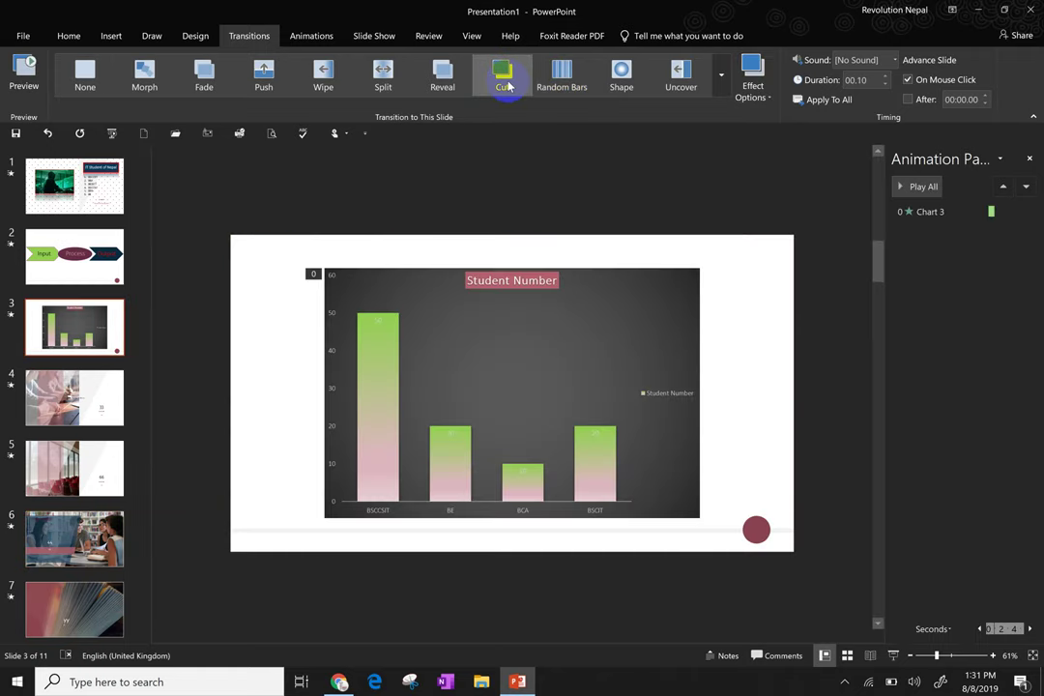
# Step: Try Teeter and Spin on the Student Number chart, then settle on a Bounce animation
pyautogui.click(312, 36)
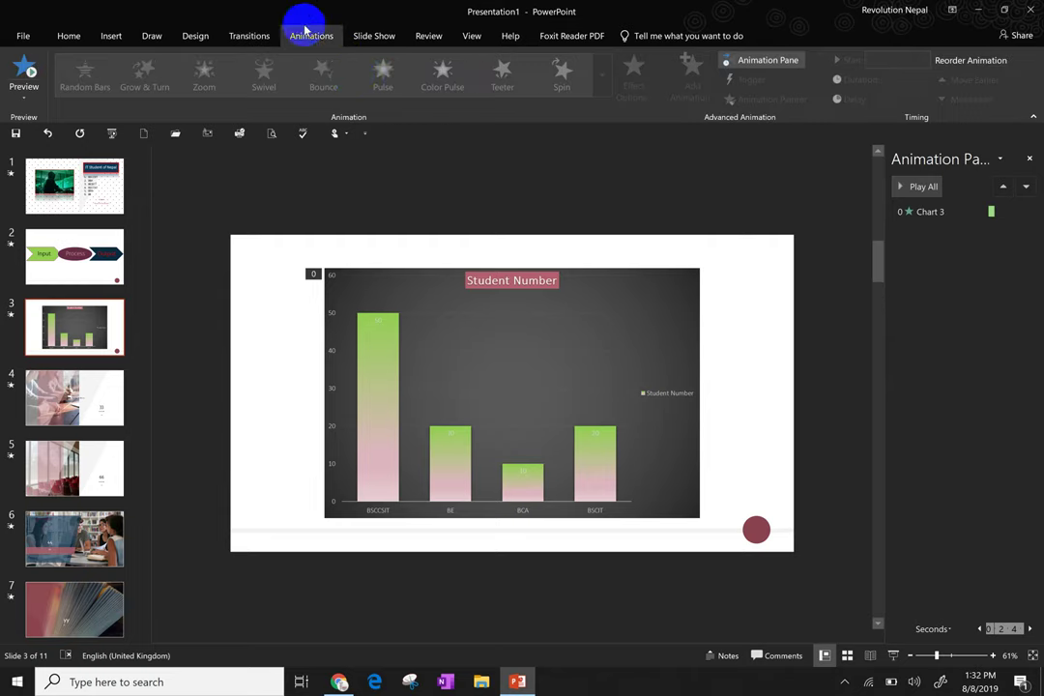
pyautogui.click(408, 297)
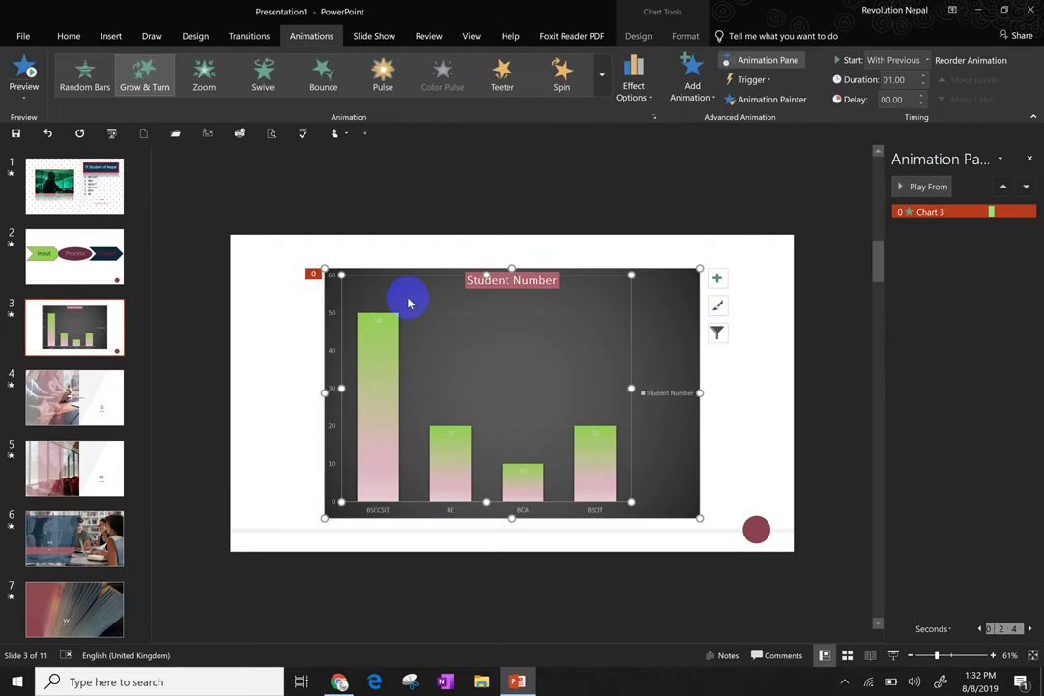
pyautogui.click(513, 86)
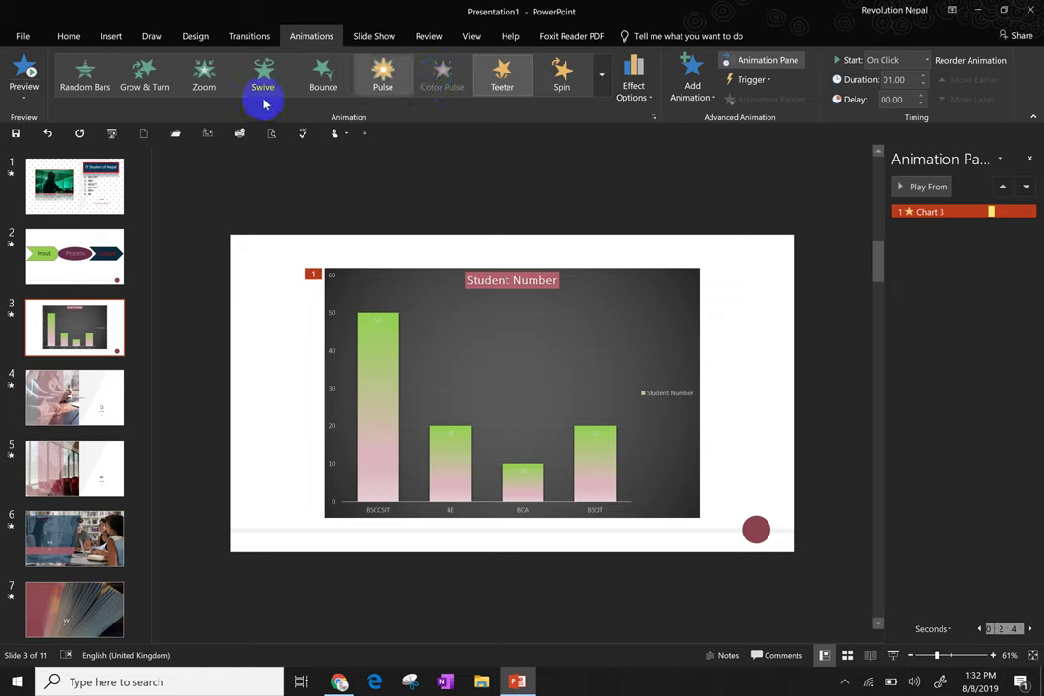
pyautogui.click(24, 95)
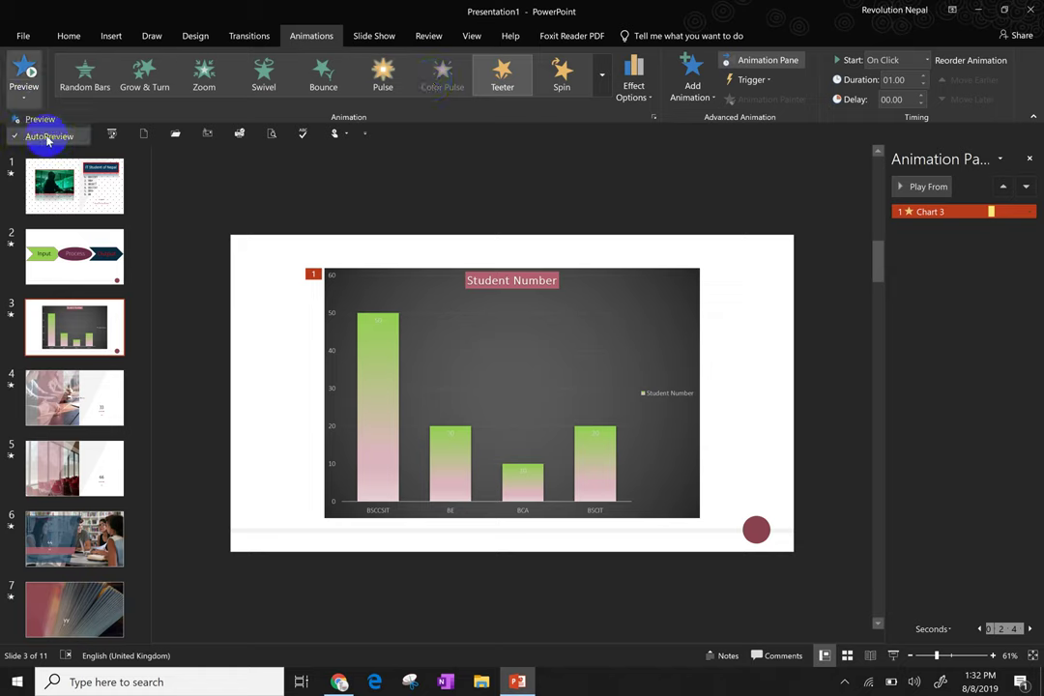
pyautogui.click(444, 202)
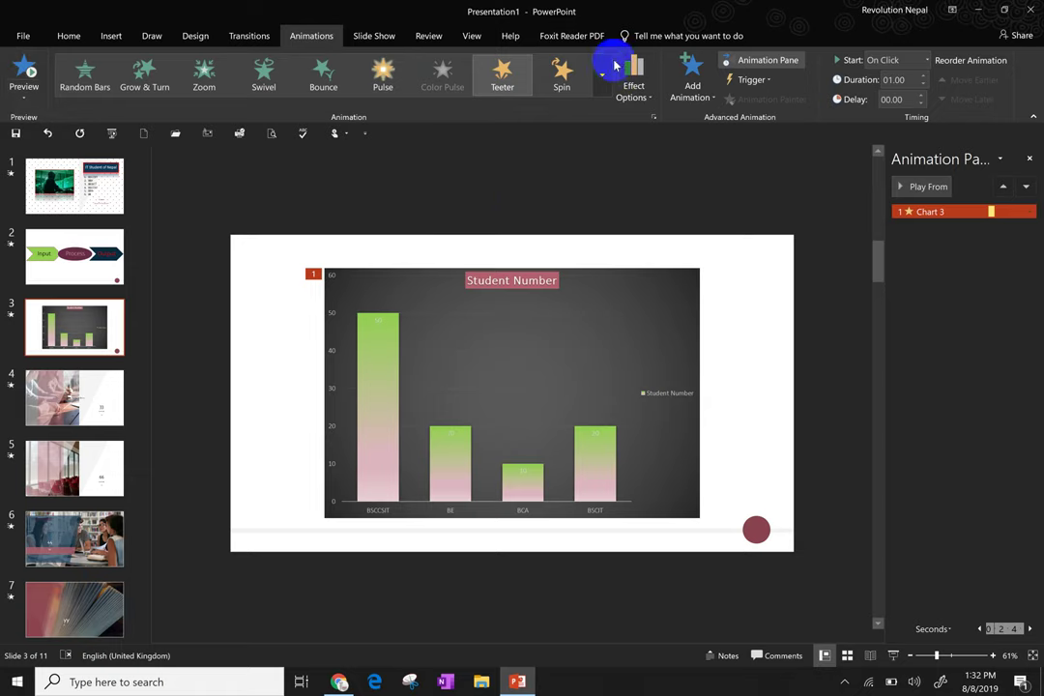
pyautogui.click(563, 86)
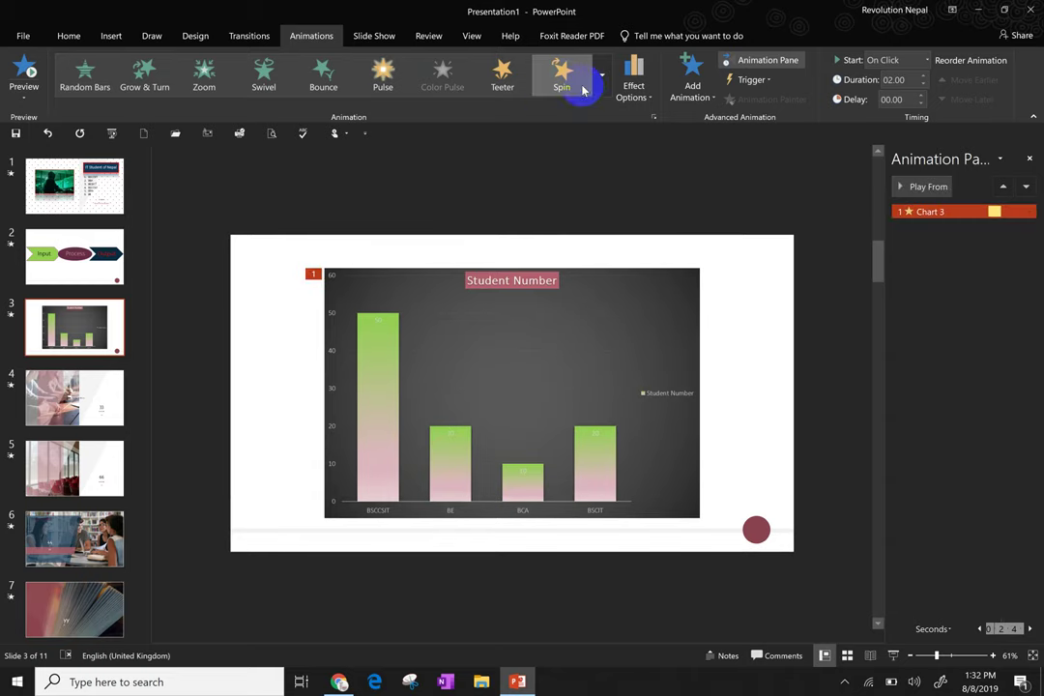
pyautogui.click(502, 81)
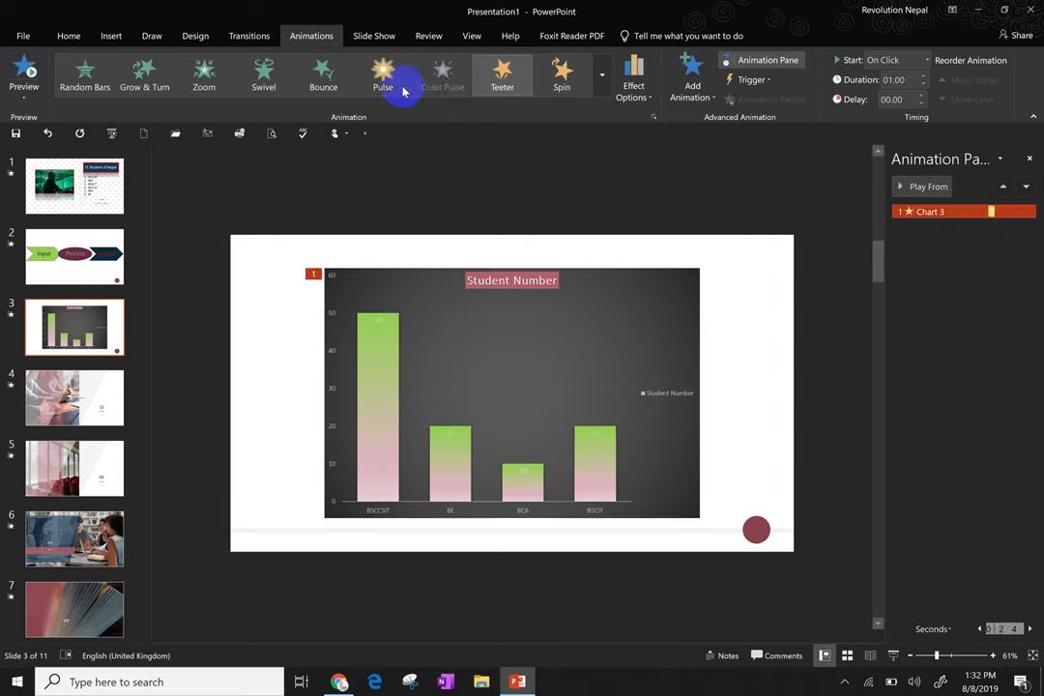
pyautogui.click(323, 74)
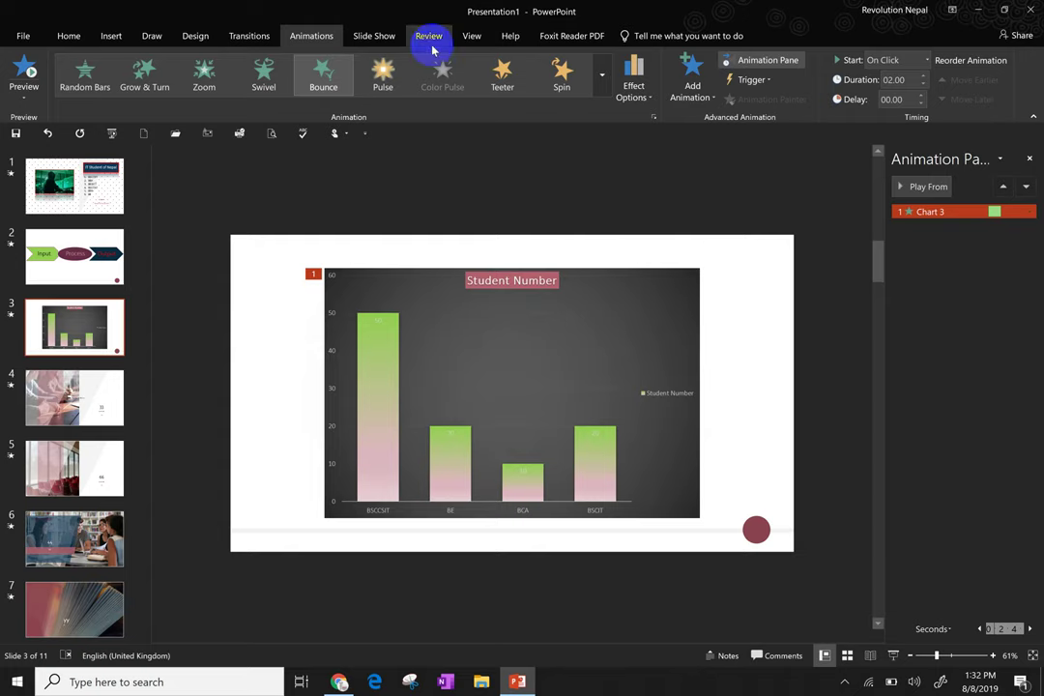
# Step: Add a Laser transition sound and apply the transition setup to all slides
pyautogui.click(256, 39)
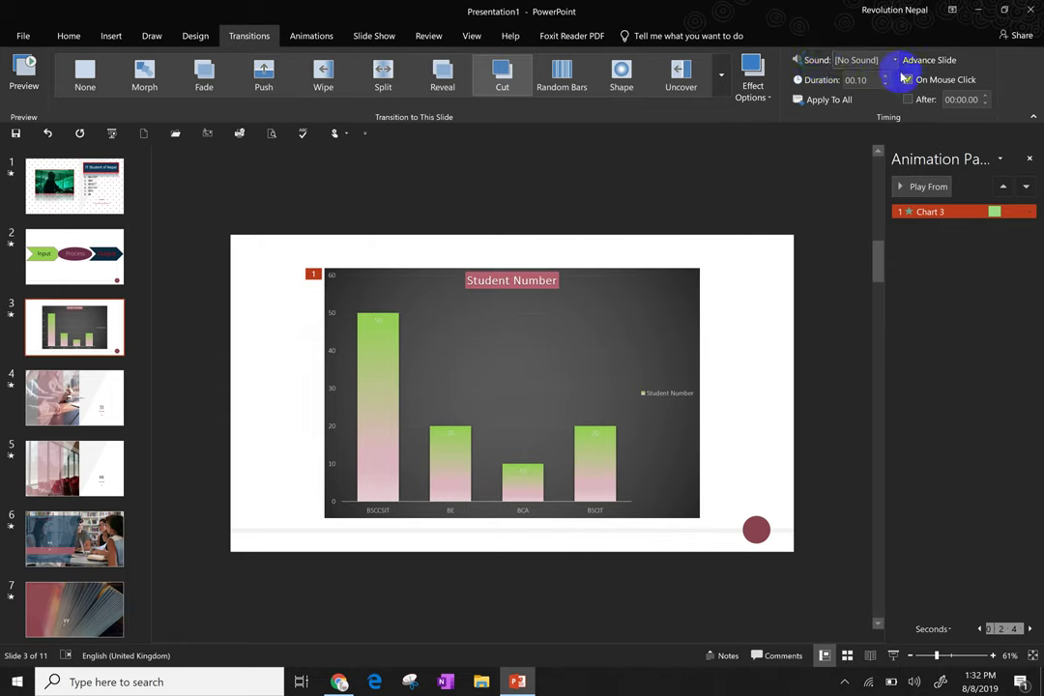
pyautogui.click(881, 64)
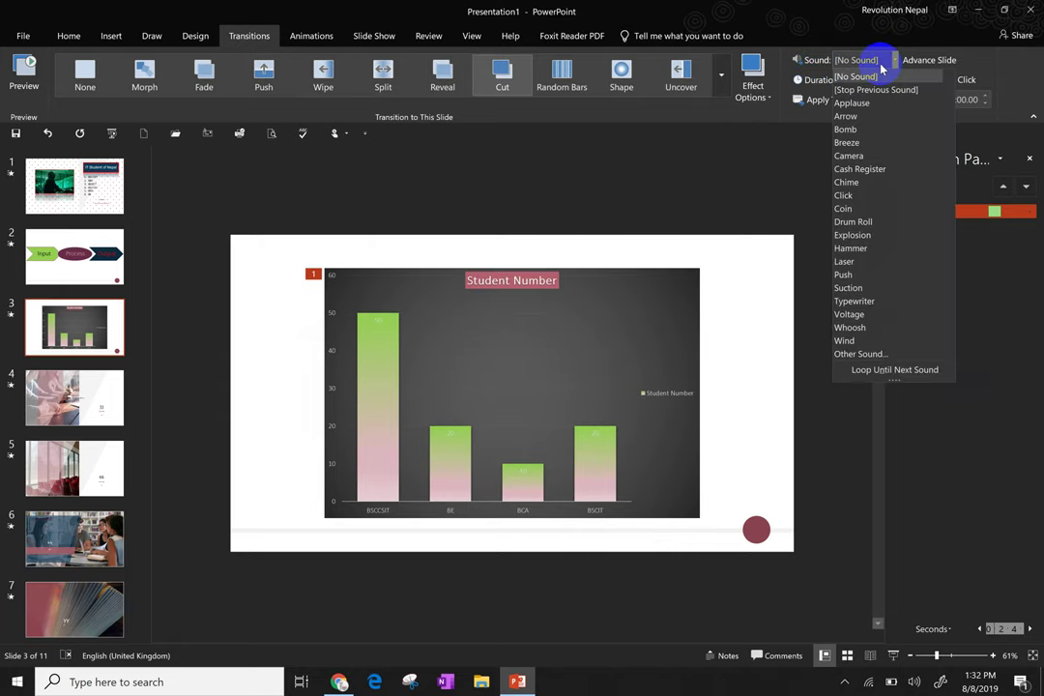
pyautogui.click(869, 262)
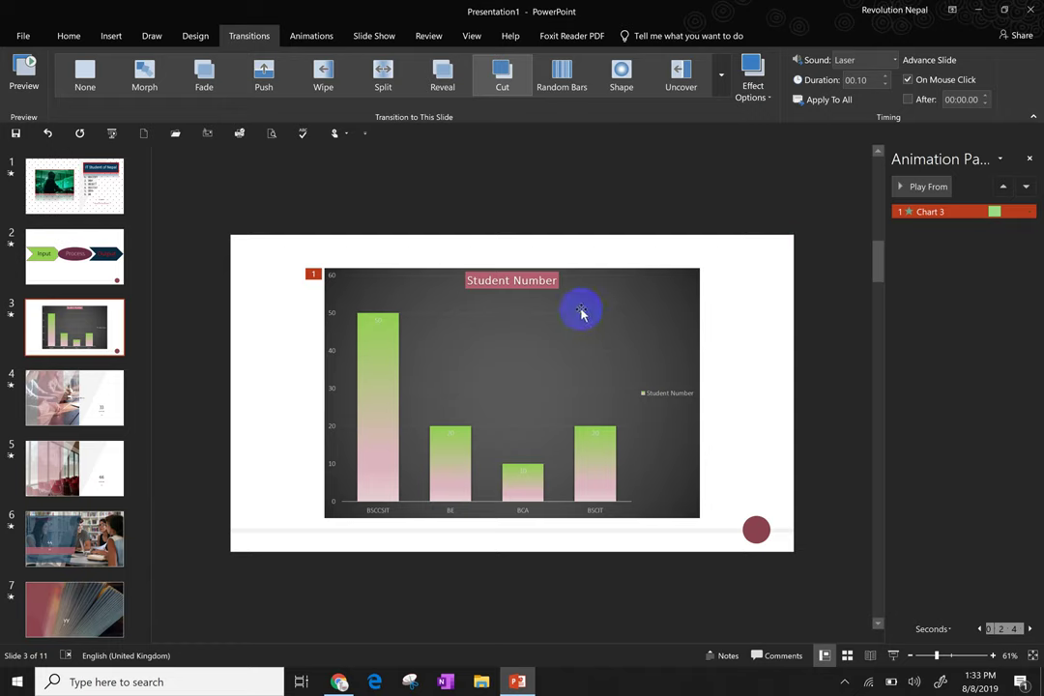
pyautogui.click(819, 100)
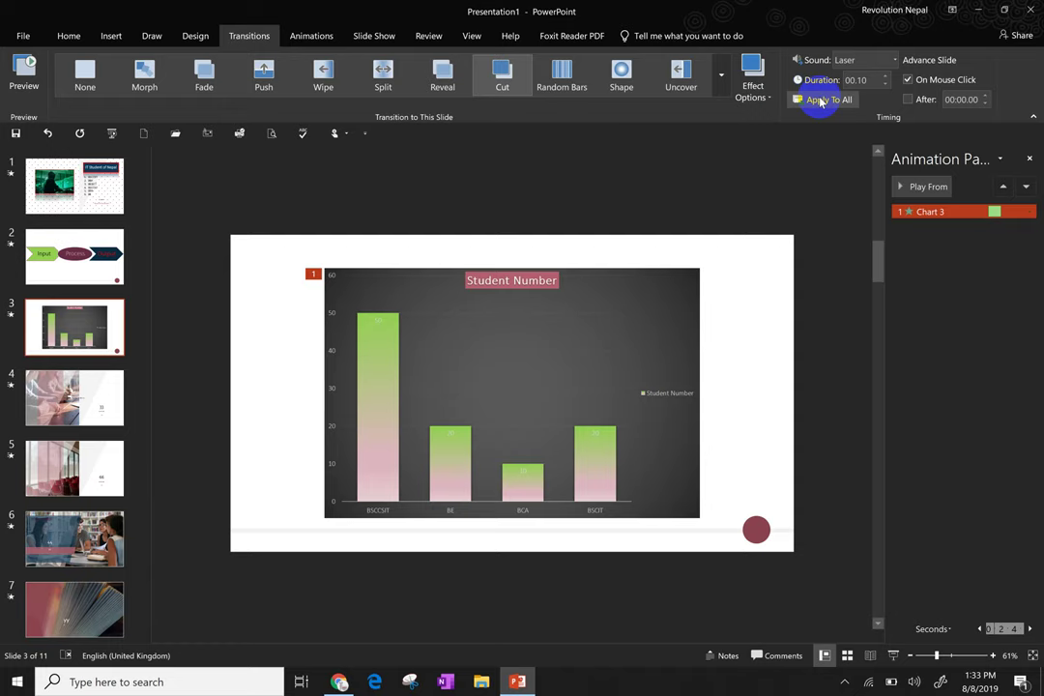
# Step: Lengthen transitions on slides 3, 4 and 2 to 00.25 and stop slide 2 advancing on click
pyautogui.click(886, 77)
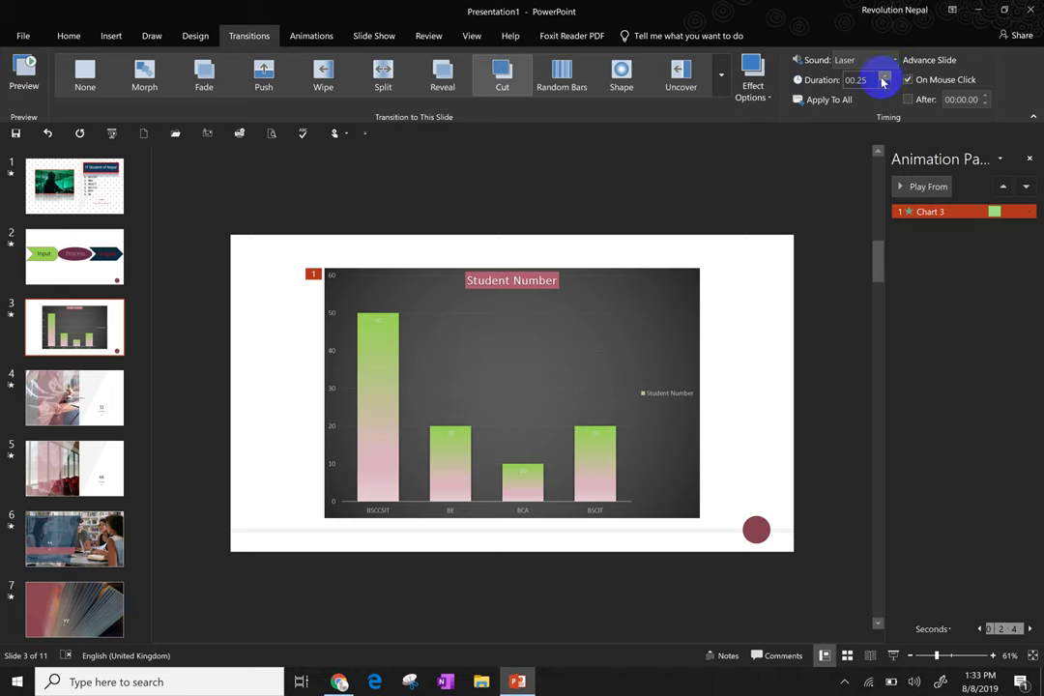
pyautogui.click(549, 288)
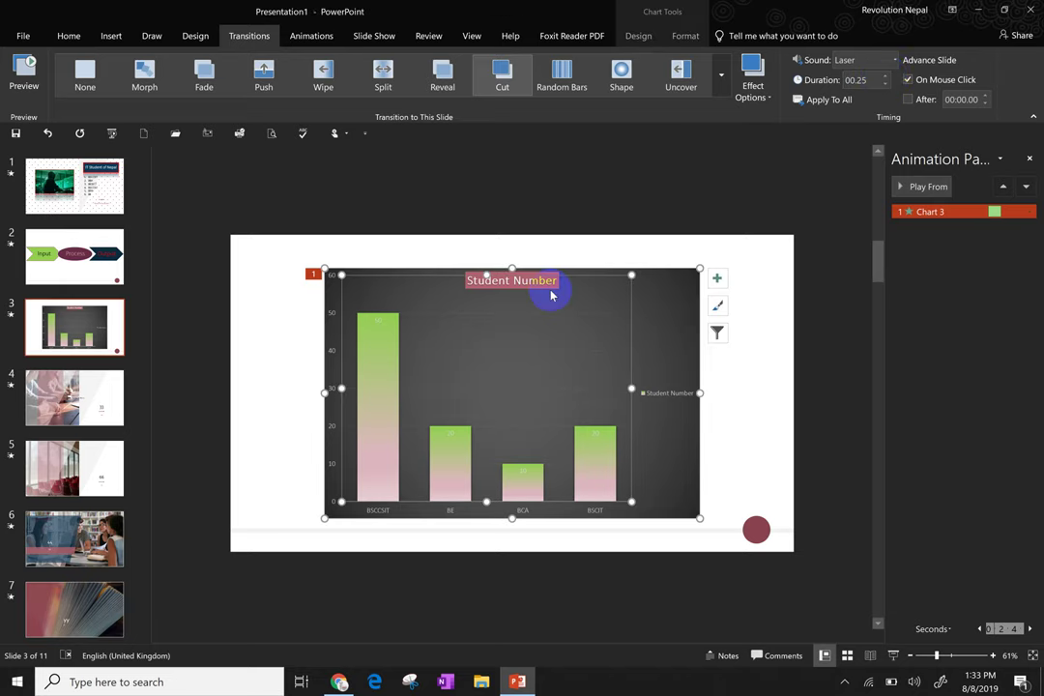
pyautogui.click(770, 250)
pyautogui.click(101, 411)
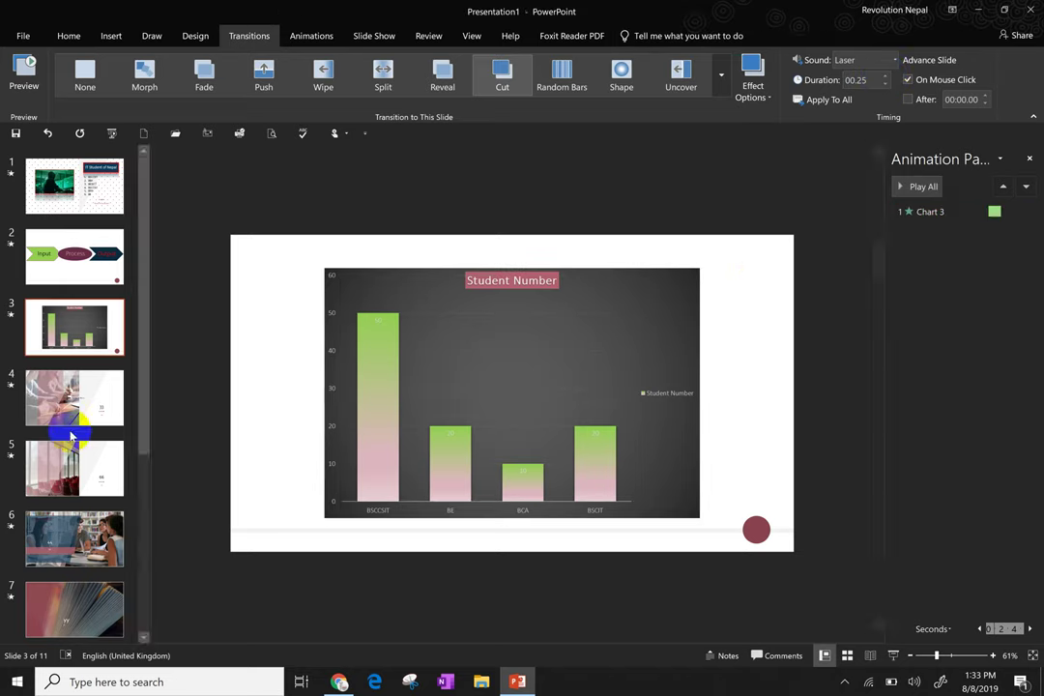
pyautogui.click(887, 75)
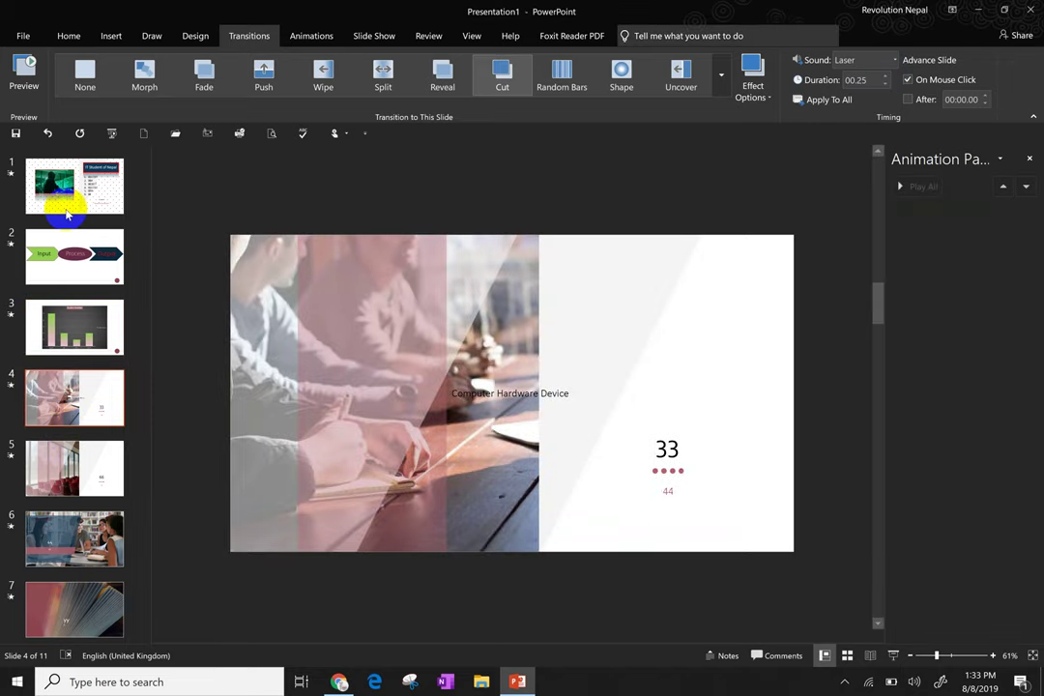
pyautogui.click(49, 253)
pyautogui.click(885, 75)
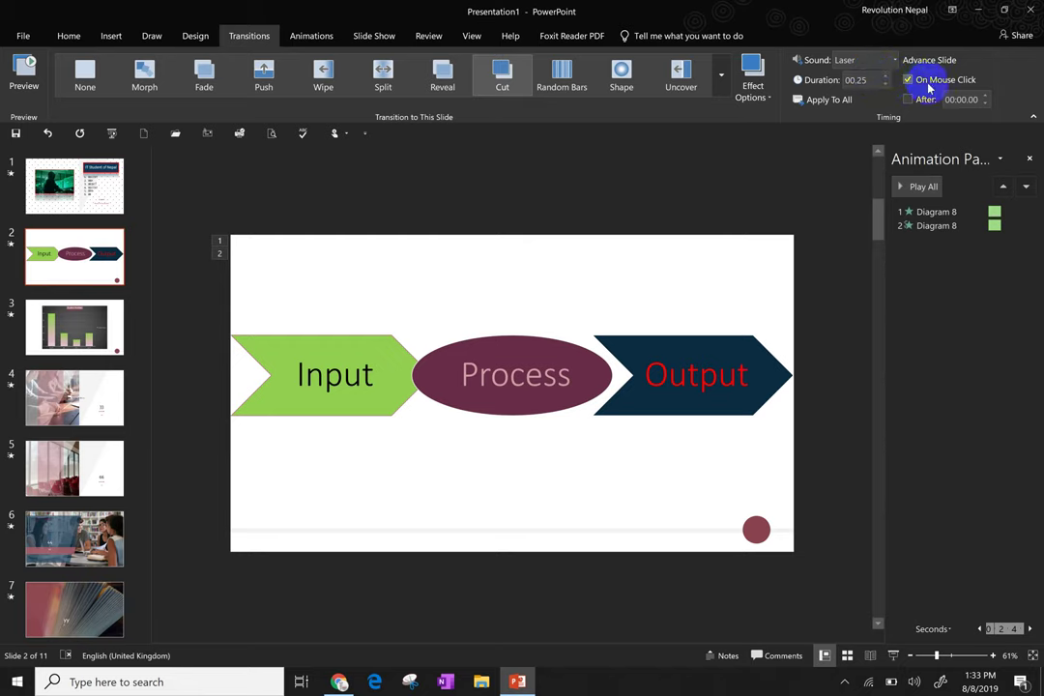
pyautogui.click(927, 83)
pyautogui.click(925, 100)
# Step: Set slide 2 to advance after 00:01.00 and save to the Desktop as 'IT Student of Nepal'
pyautogui.click(985, 96)
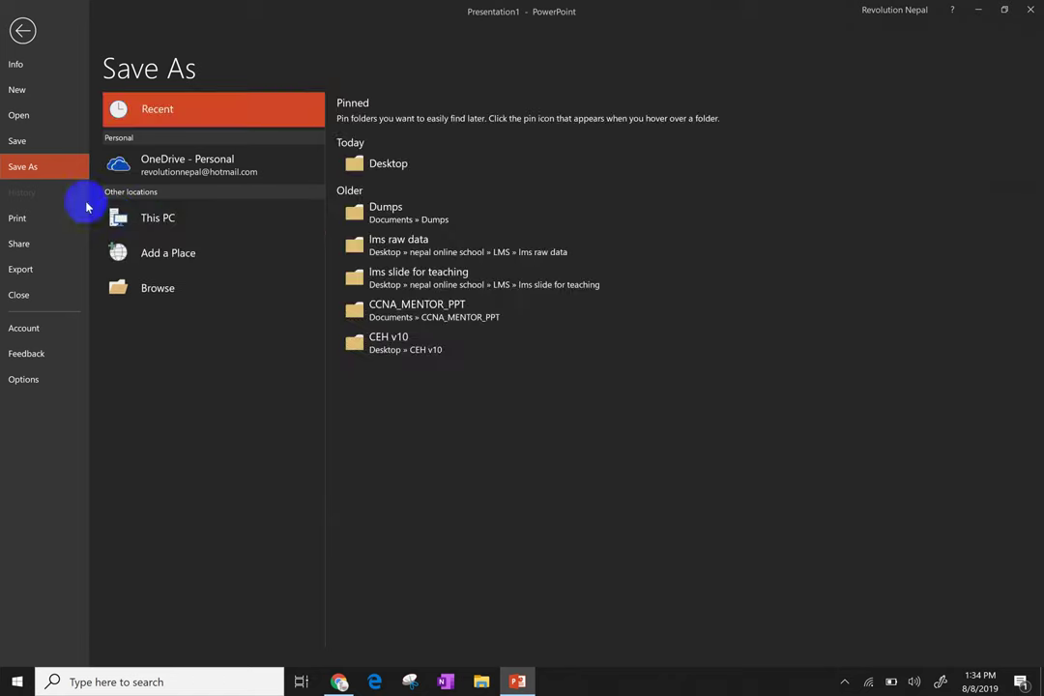
pyautogui.click(378, 166)
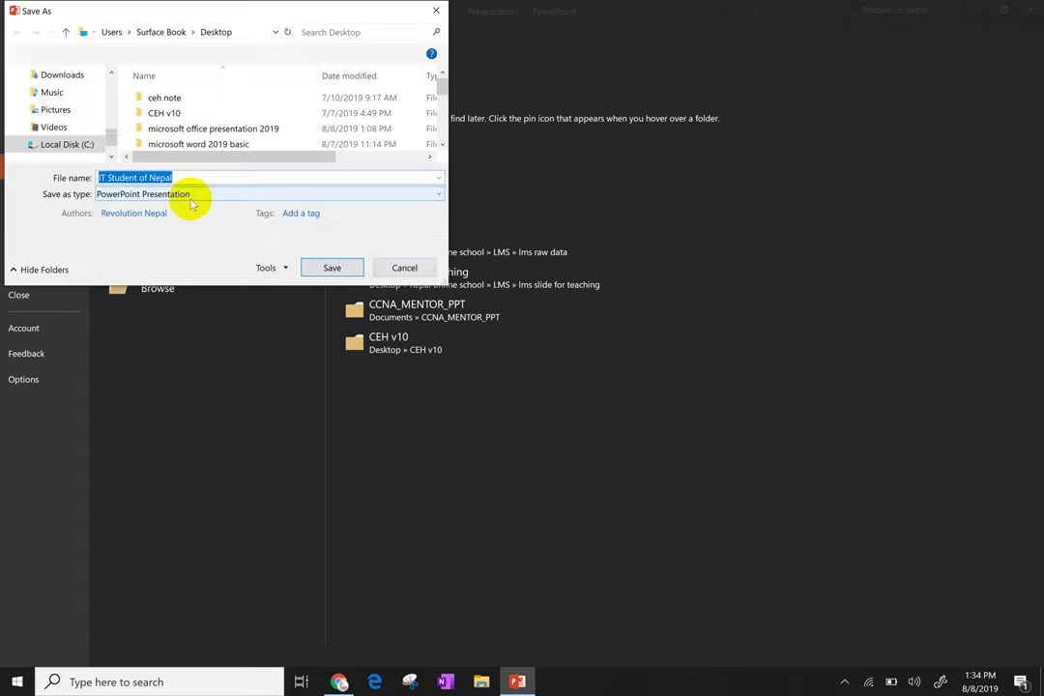
pyautogui.click(333, 267)
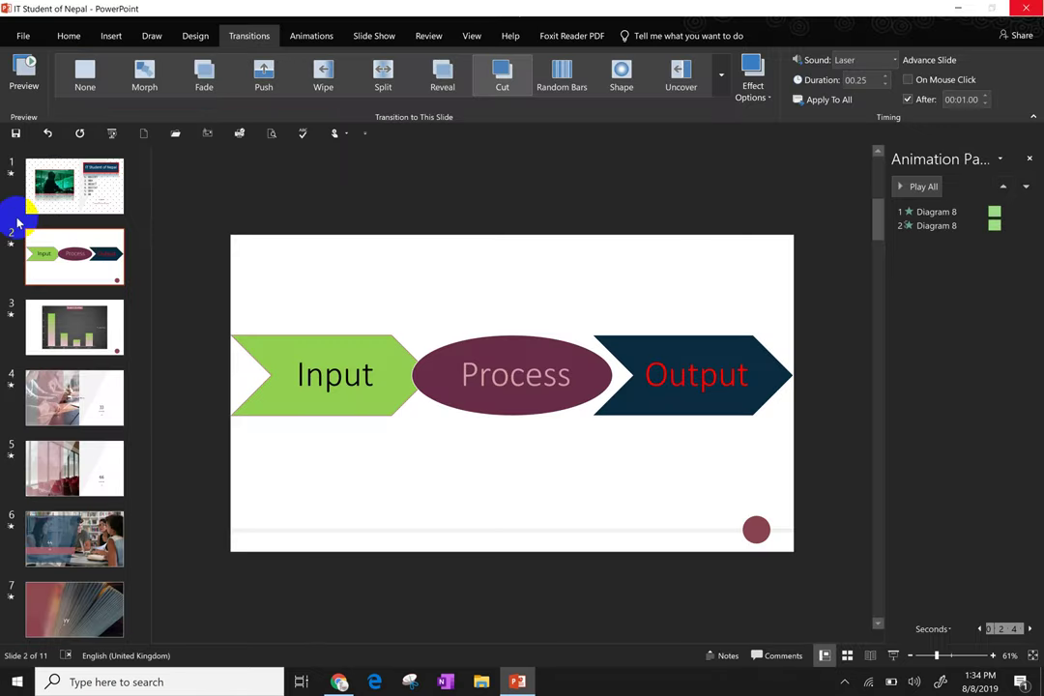
# Step: Preview the 11-slide presentation on the Print page, then return to editing
pyautogui.click(37, 66)
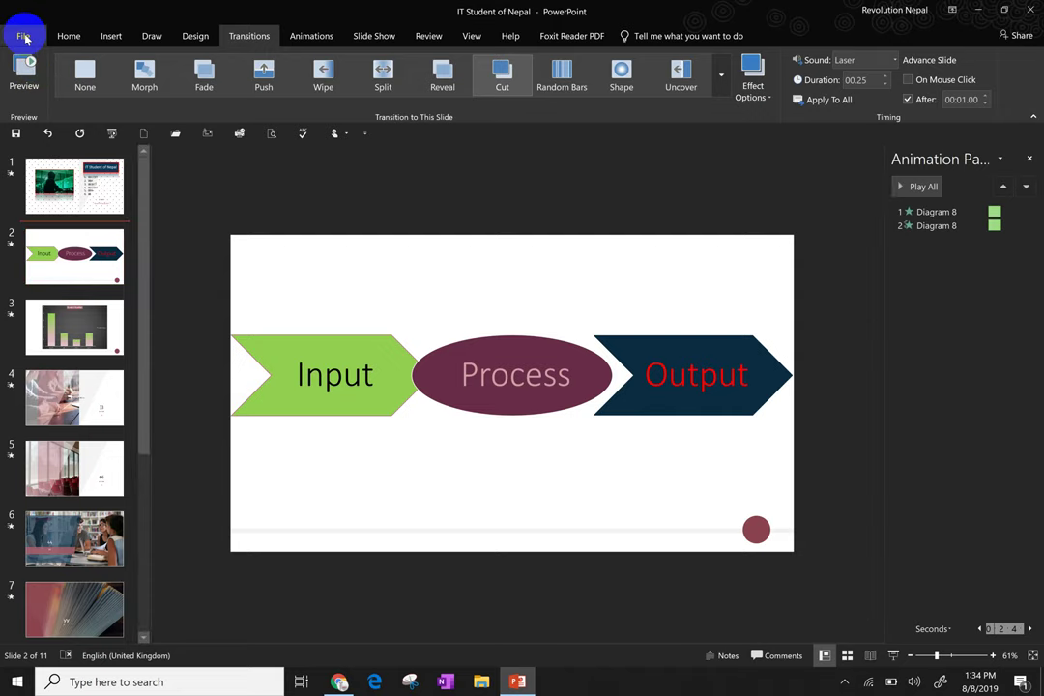
pyautogui.click(23, 36)
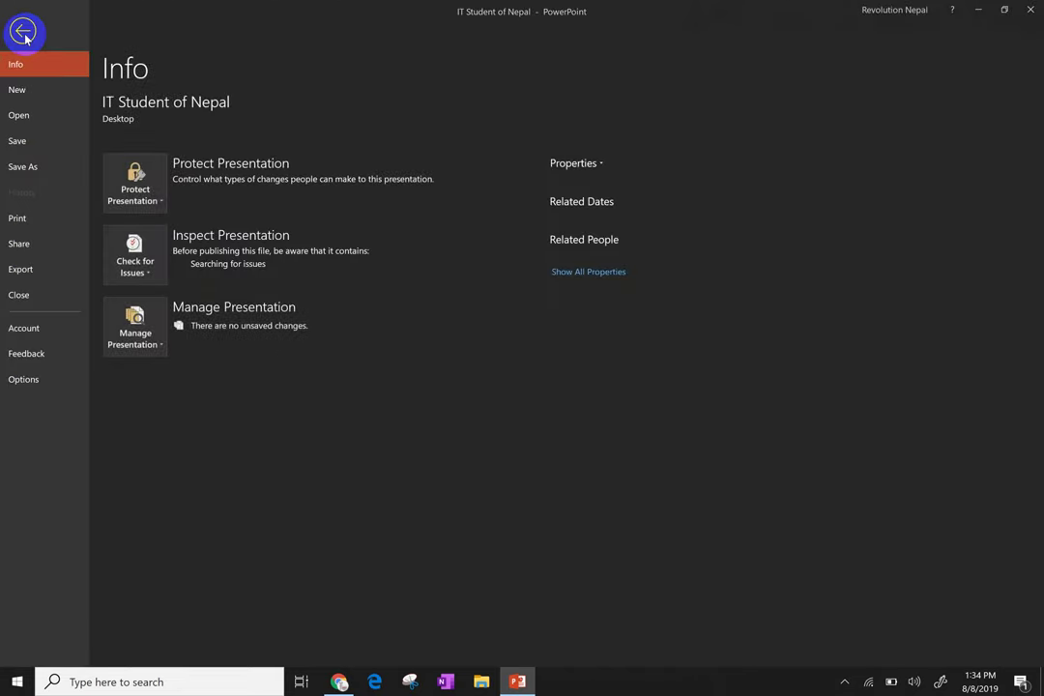
pyautogui.click(19, 219)
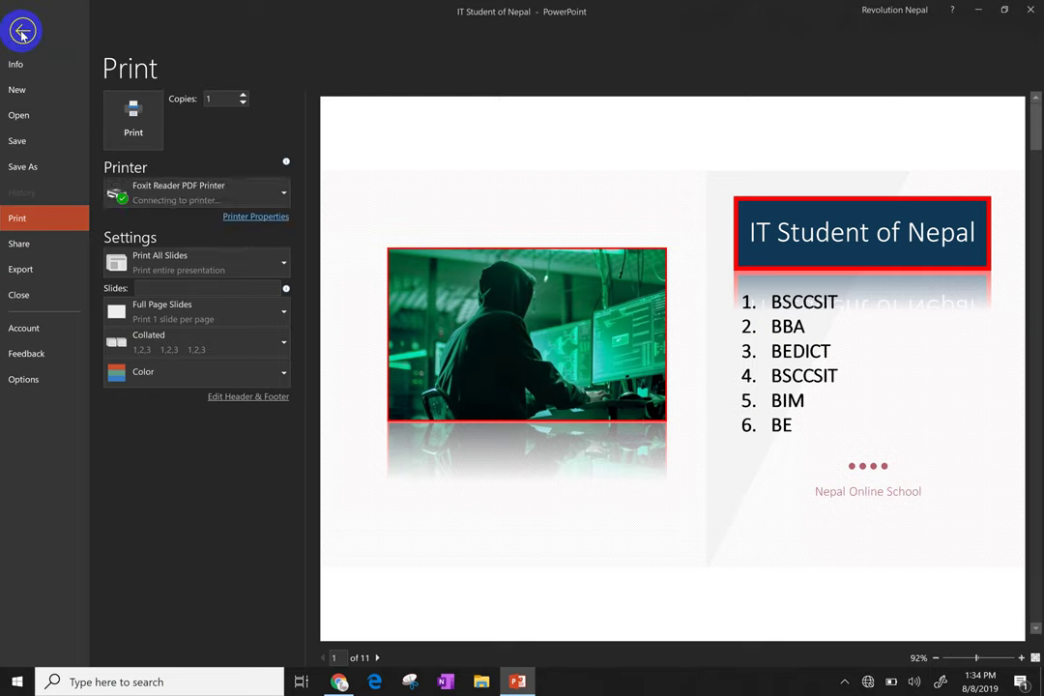
pyautogui.click(21, 31)
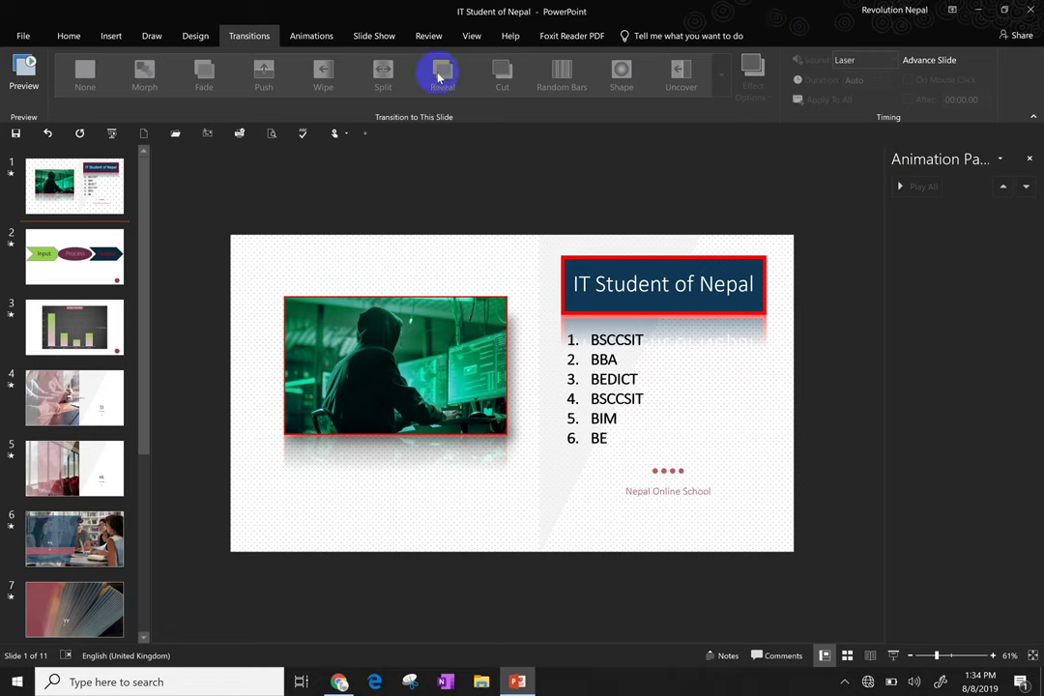
# Step: Run the slide show from the beginning through the Thank you slide, then exit
pyautogui.click(469, 38)
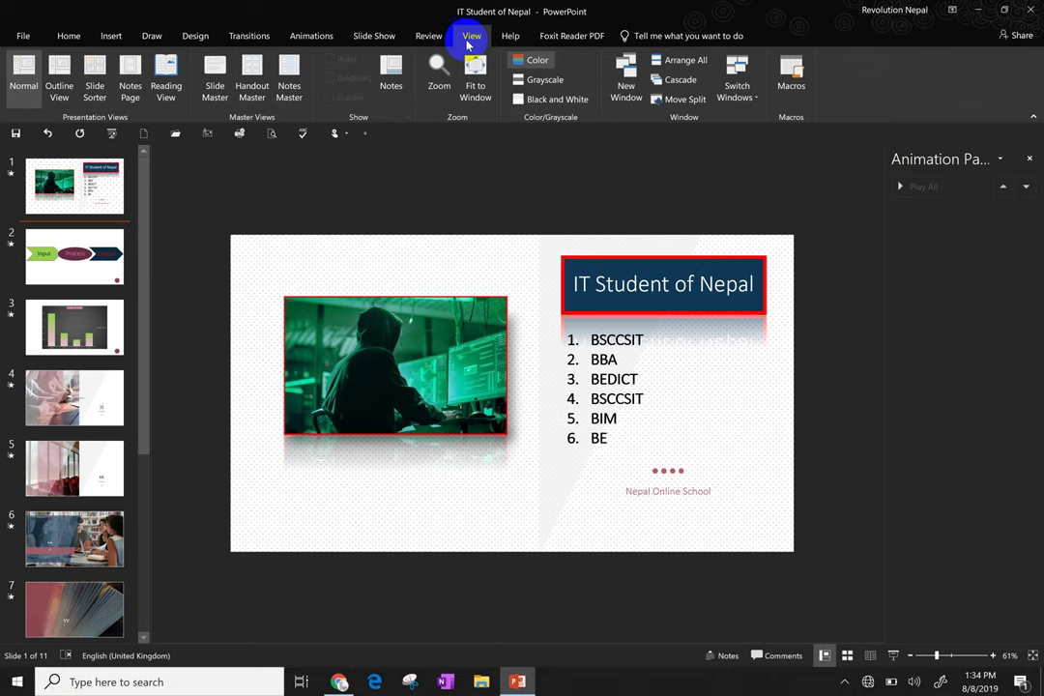
pyautogui.click(426, 43)
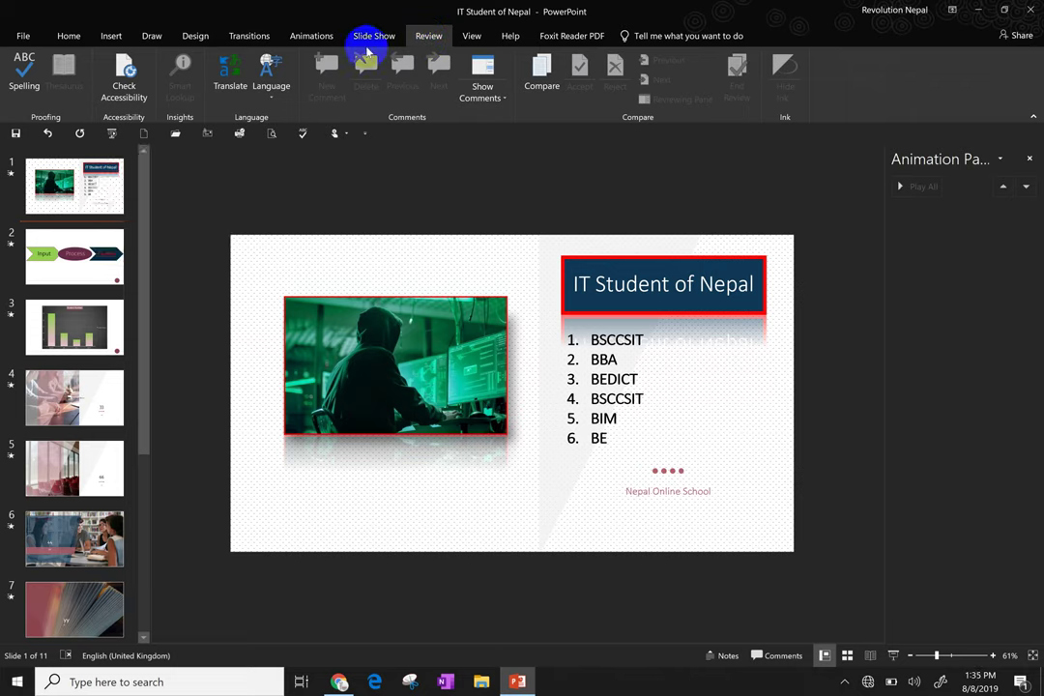
pyautogui.click(376, 42)
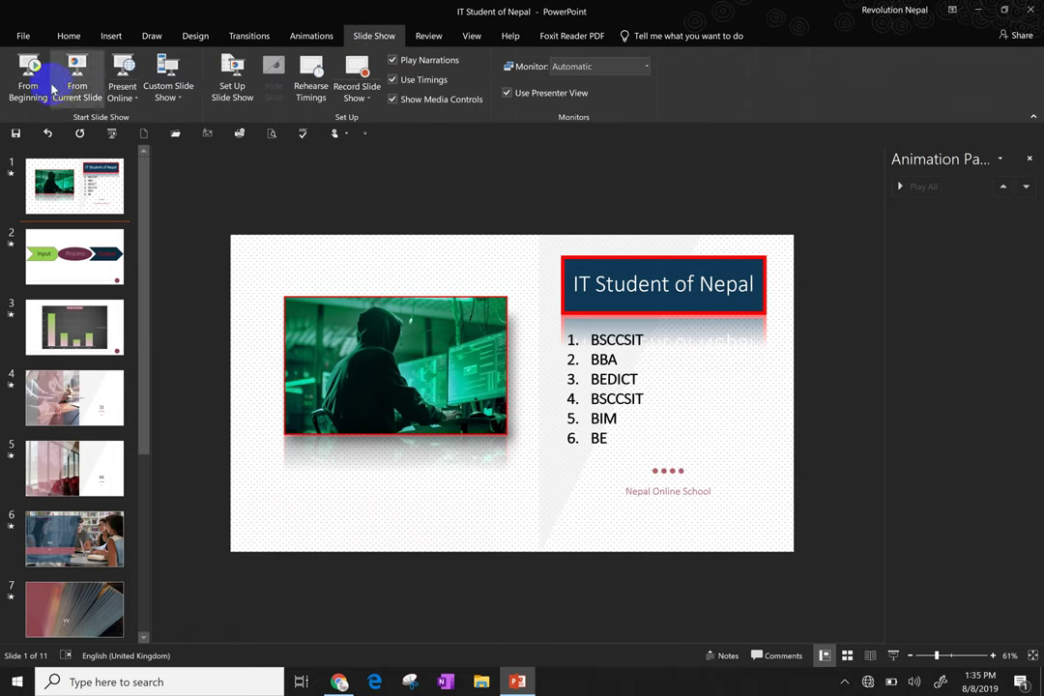
pyautogui.click(20, 78)
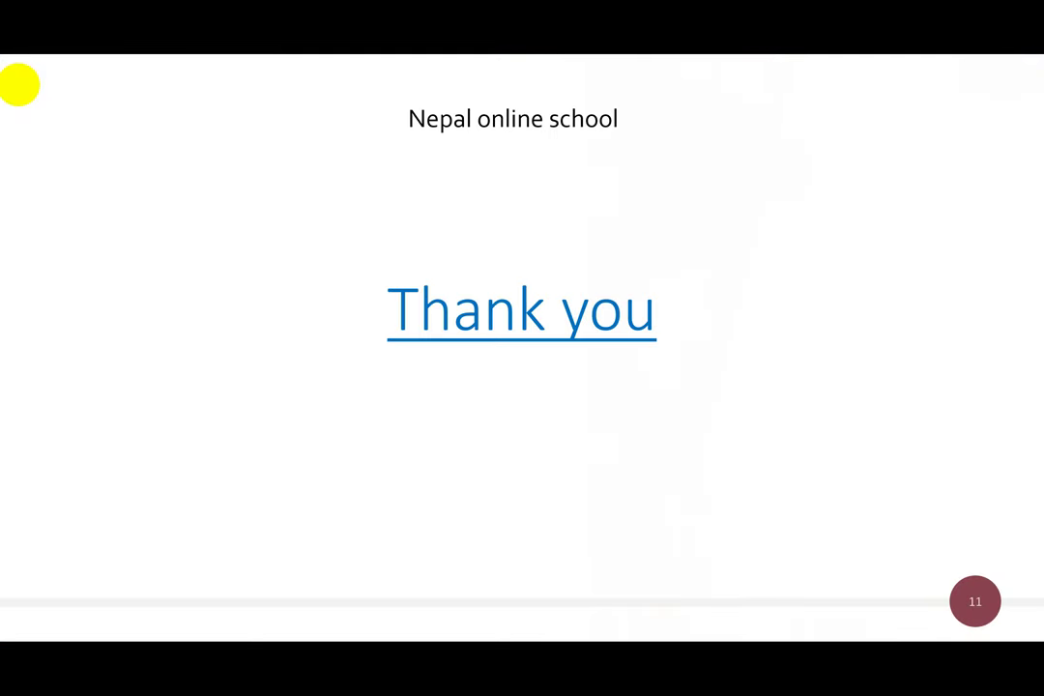
pyautogui.press('Escape')
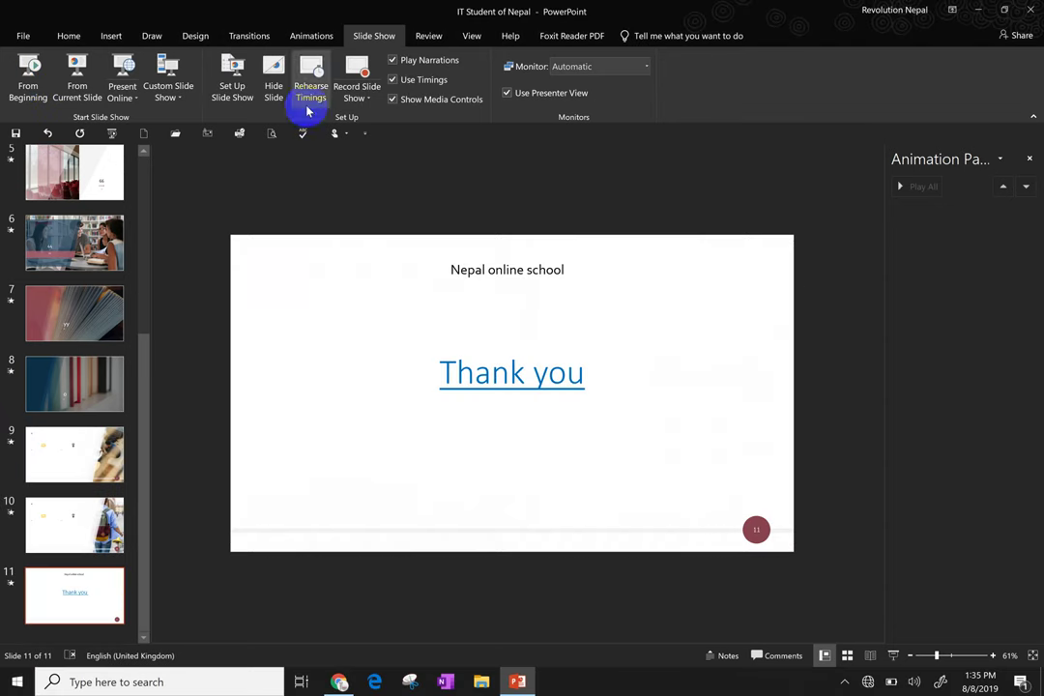
# Step: Move the Input–Process–Output slide from position 2 to position 4
pyautogui.click(770, 563)
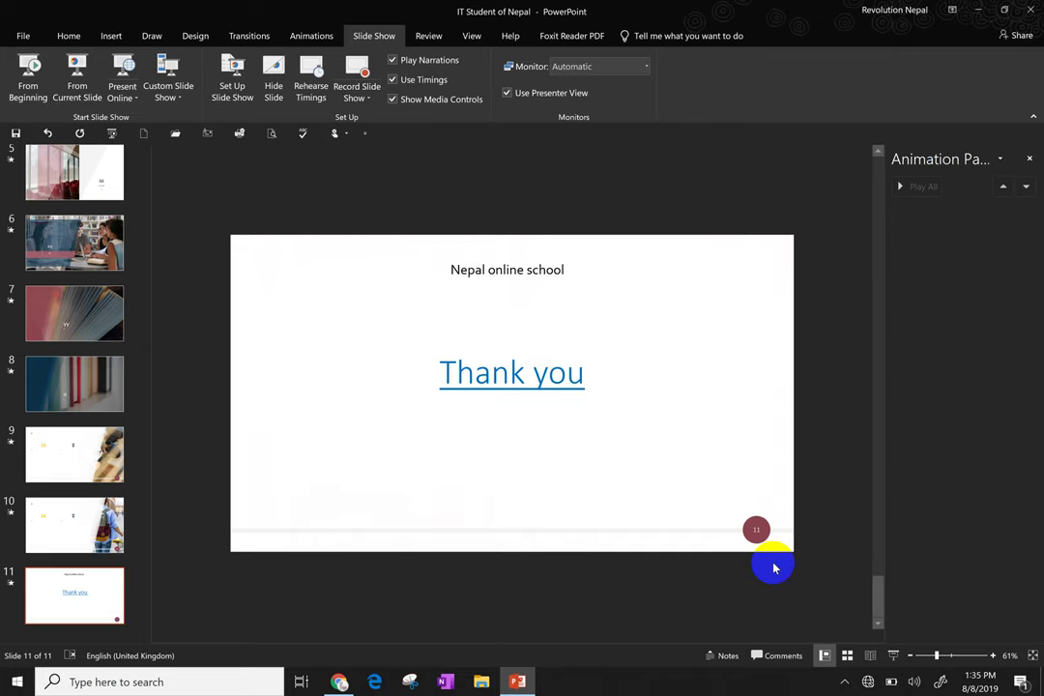
pyautogui.scroll(2, 126, 415)
pyautogui.scroll(2, 135, 401)
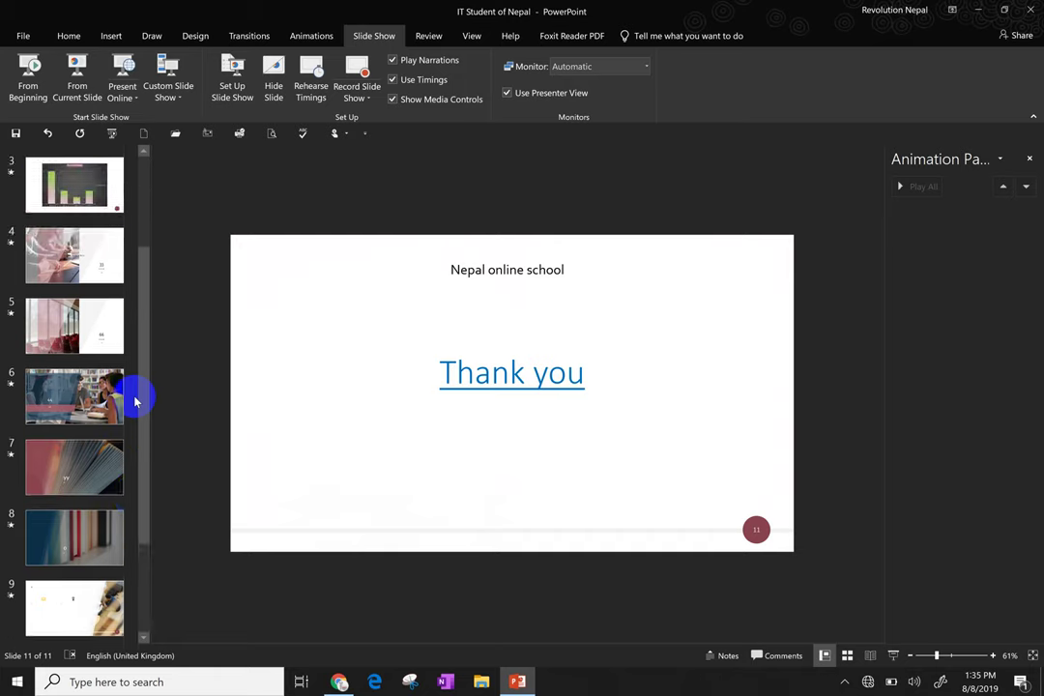
pyautogui.scroll(2, 136, 401)
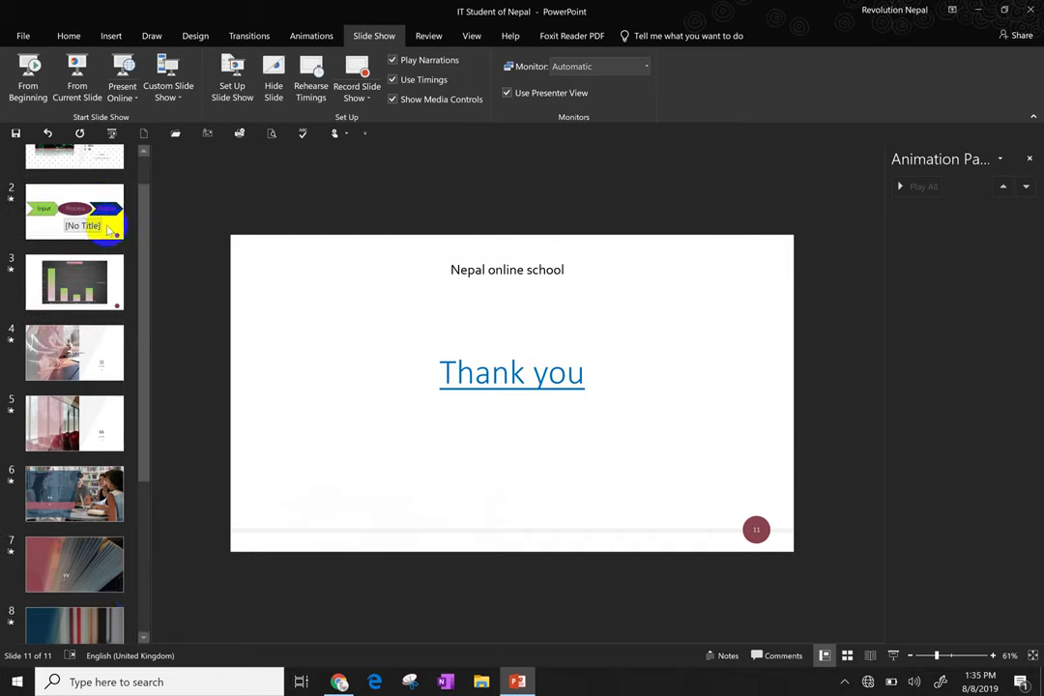
pyautogui.moveTo(109, 225)
pyautogui.mouseDown()
pyautogui.moveTo(102, 309)
pyautogui.moveTo(97, 257)
pyautogui.mouseUp()
pyautogui.click(97, 280)
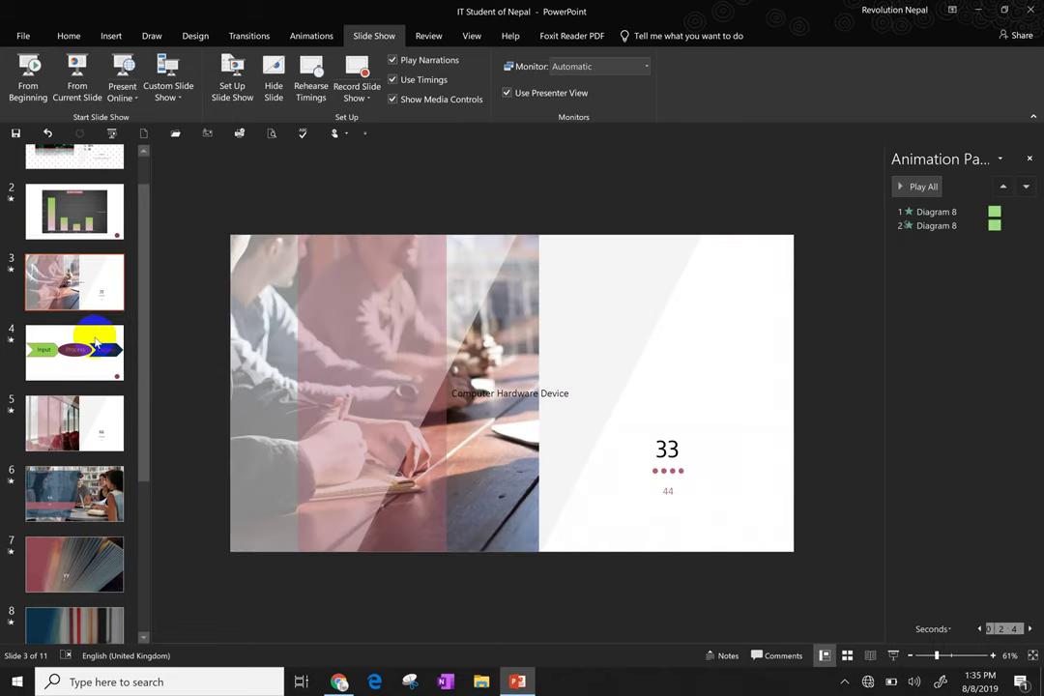
# Step: Duplicate the Input–Process–Output slide and delete the '66' chairs photo slide at position 6
pyautogui.click(97, 341)
pyautogui.rightClick(97, 340)
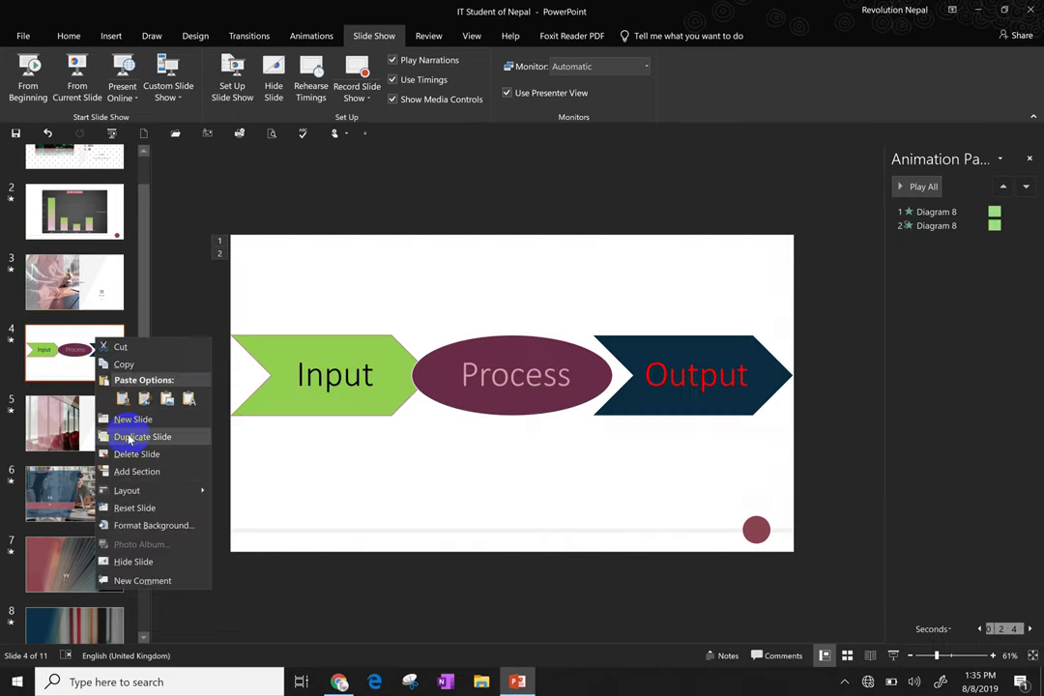
pyautogui.click(129, 437)
pyautogui.click(85, 490)
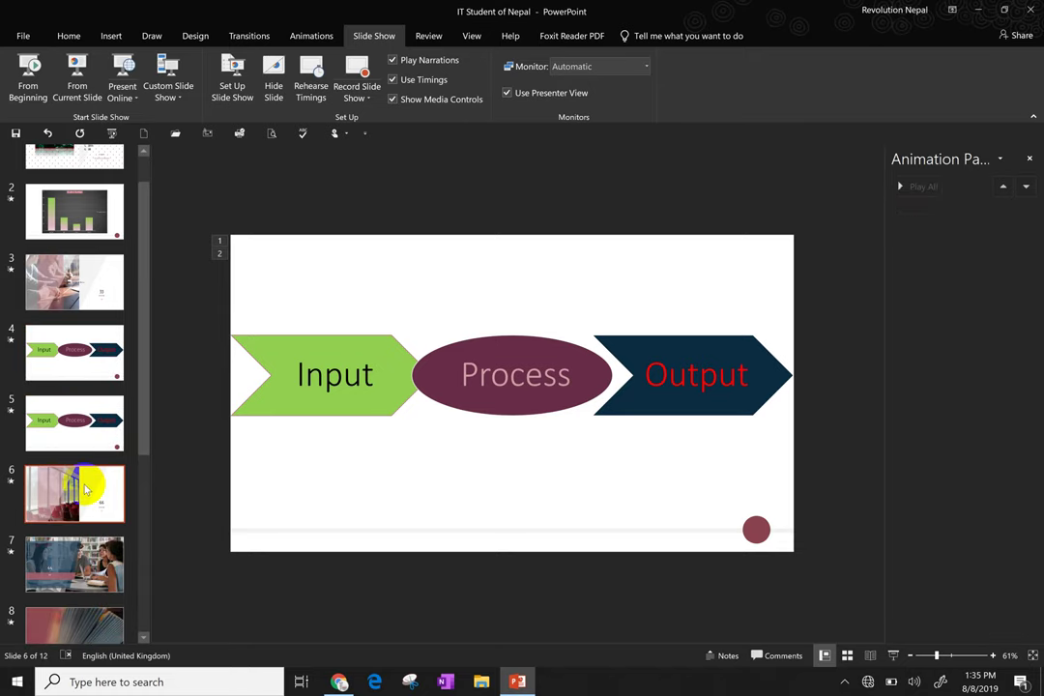
pyautogui.rightClick(85, 490)
pyautogui.click(151, 348)
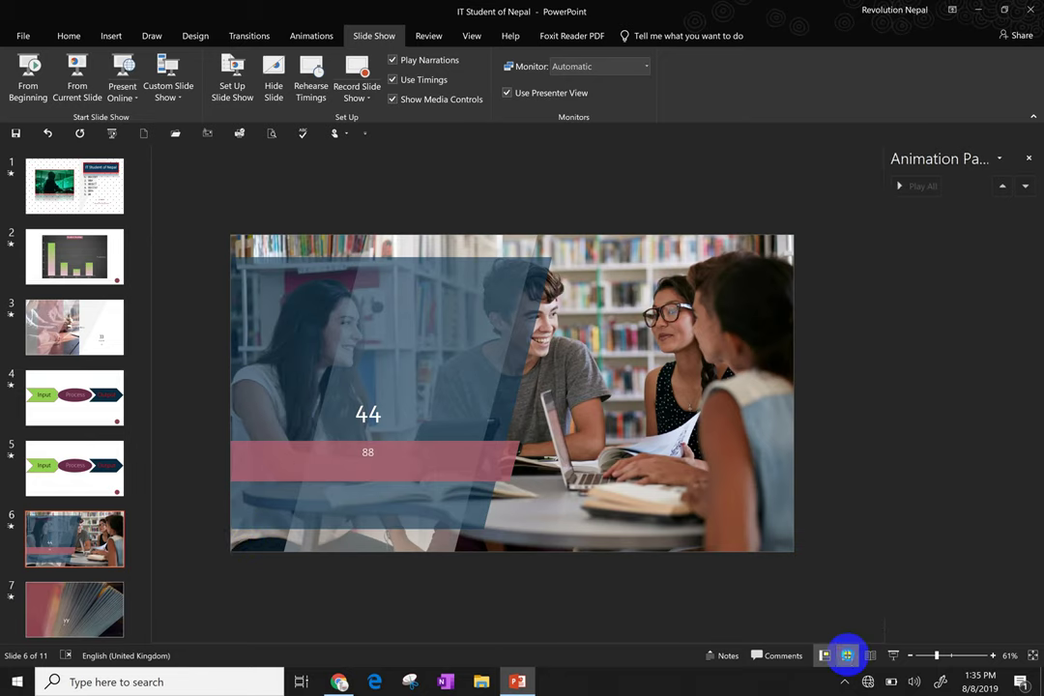
# Step: Switch to Slide Sorter view and slightly enlarge the thumbnails
pyautogui.click(846, 655)
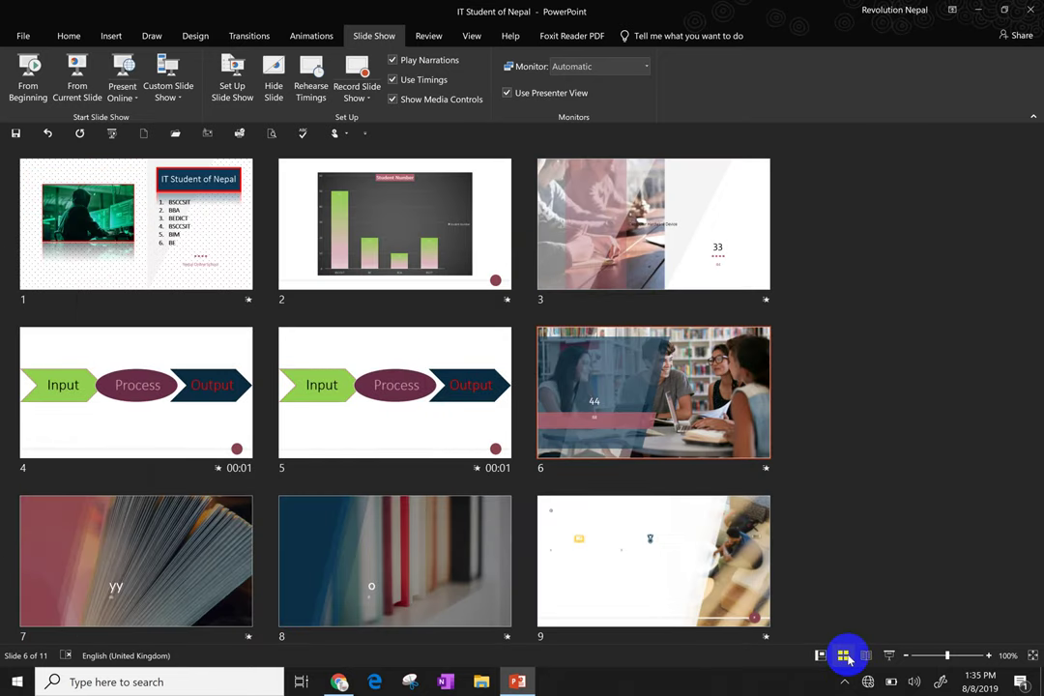
pyautogui.moveTo(946, 657)
pyautogui.mouseDown()
pyautogui.moveTo(957, 657)
pyautogui.moveTo(948, 659)
pyautogui.mouseUp()
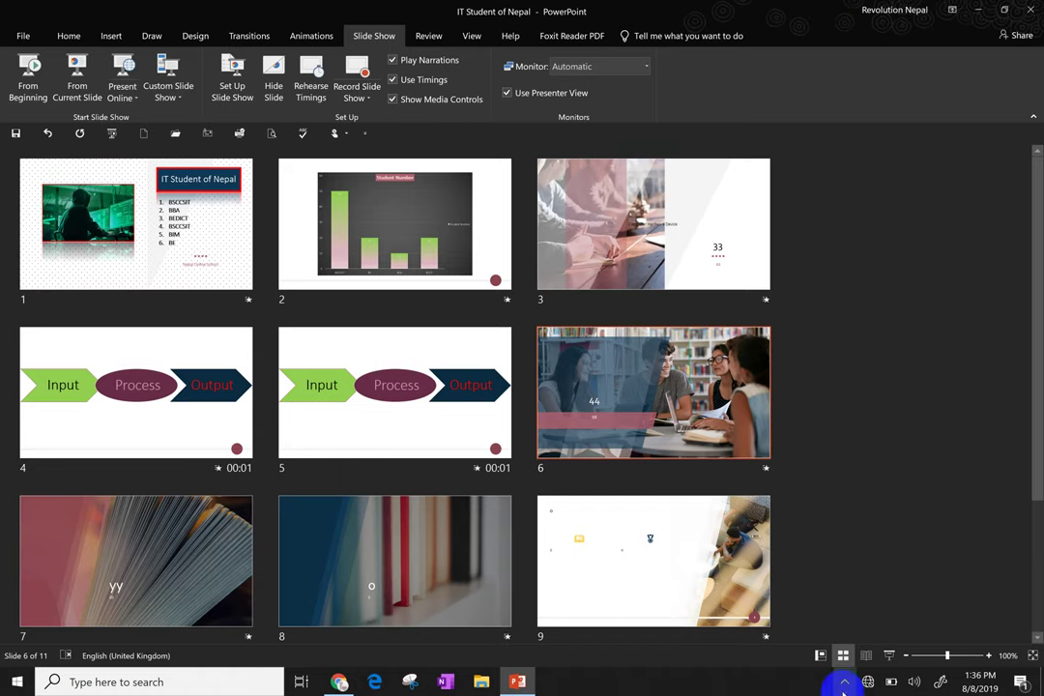
pyautogui.click(843, 682)
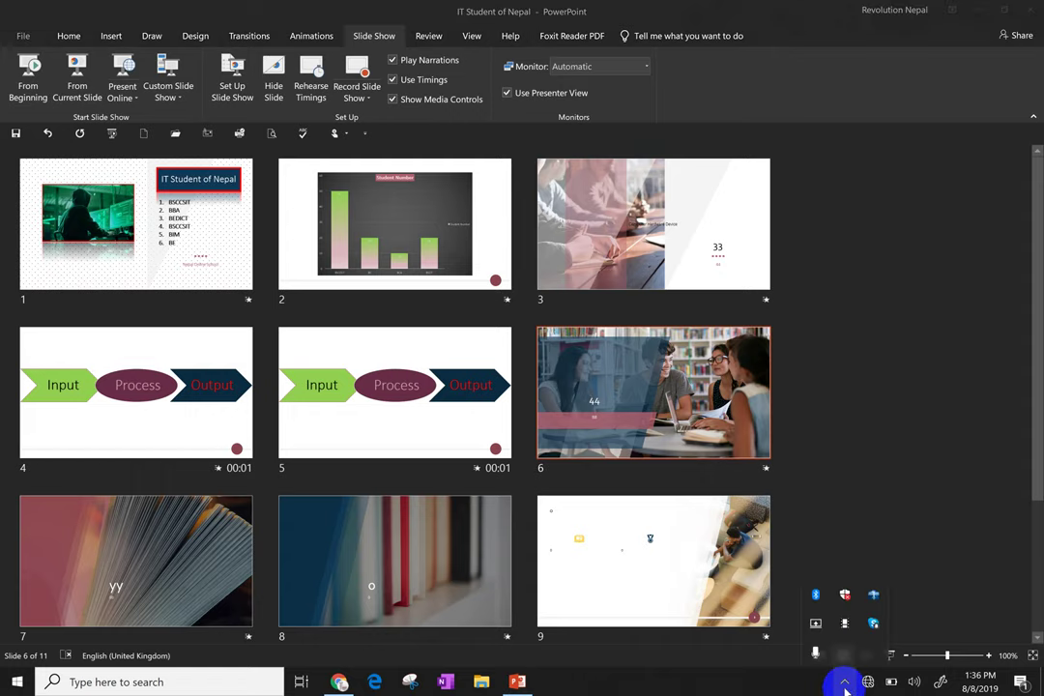